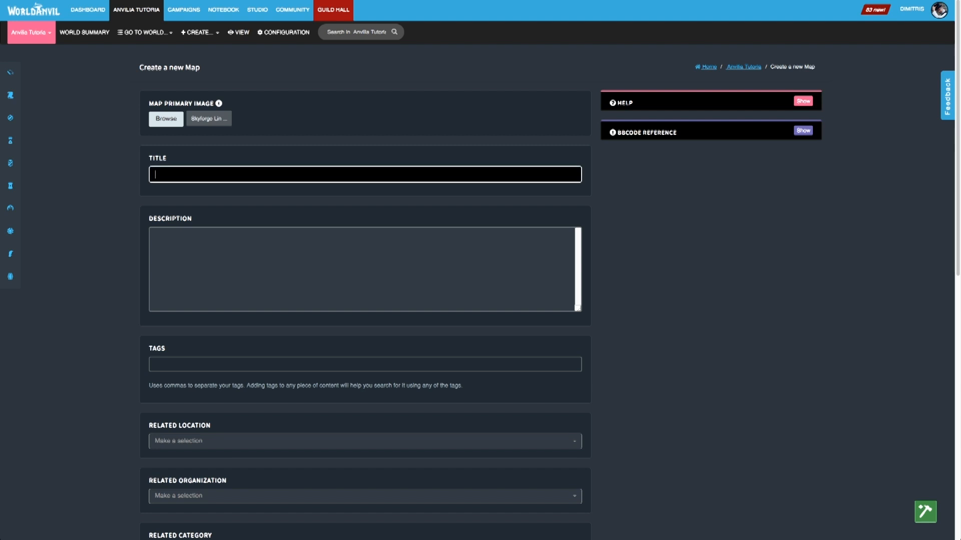
# Create the map titled "The Skyforge" with the description "Map of the Skyforge" and the tags "map,skyforge"
pyautogui.write('The Skyforge')
pyautogui.press('Tab')
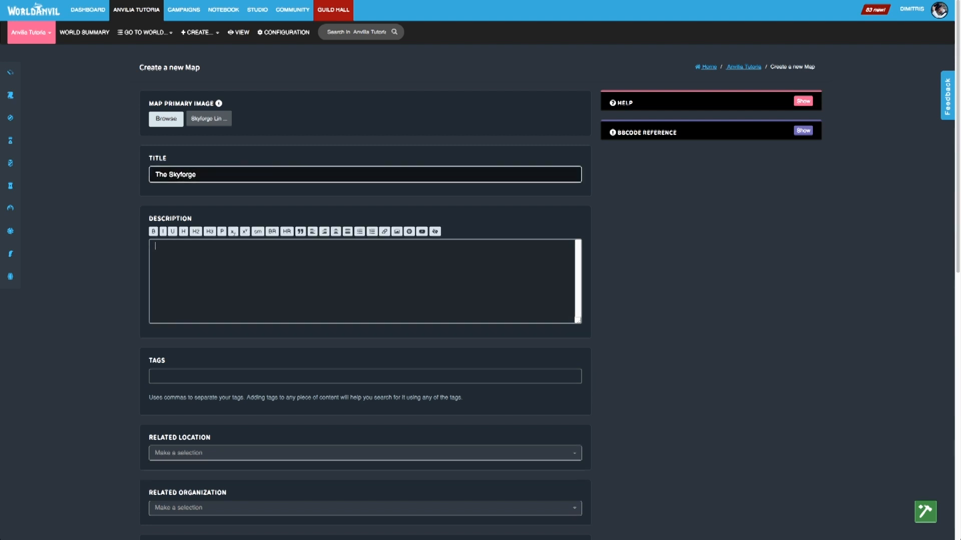
pyautogui.write('Map of the Skyforge')
pyautogui.press('Tab')
pyautogui.write('map,skyforge')
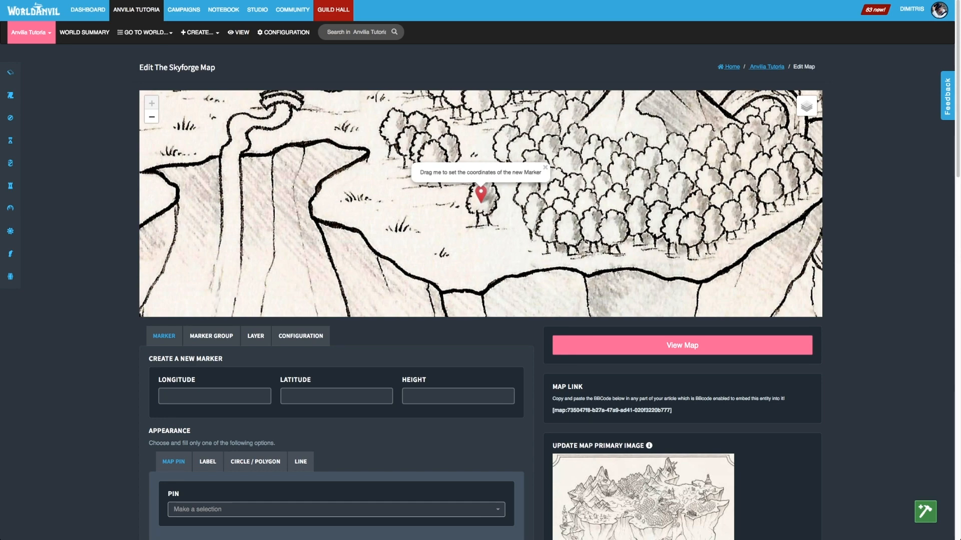
# Examine the new Skyforge map across its zoom range, from the full island view to close-up detail
pyautogui.scroll(-3, 475, 211)
pyautogui.moveTo(474, 211)
pyautogui.mouseDown()
pyautogui.moveTo(475, 250)
pyautogui.moveTo(475, 173)
pyautogui.moveTo(485, 288)
pyautogui.mouseUp()
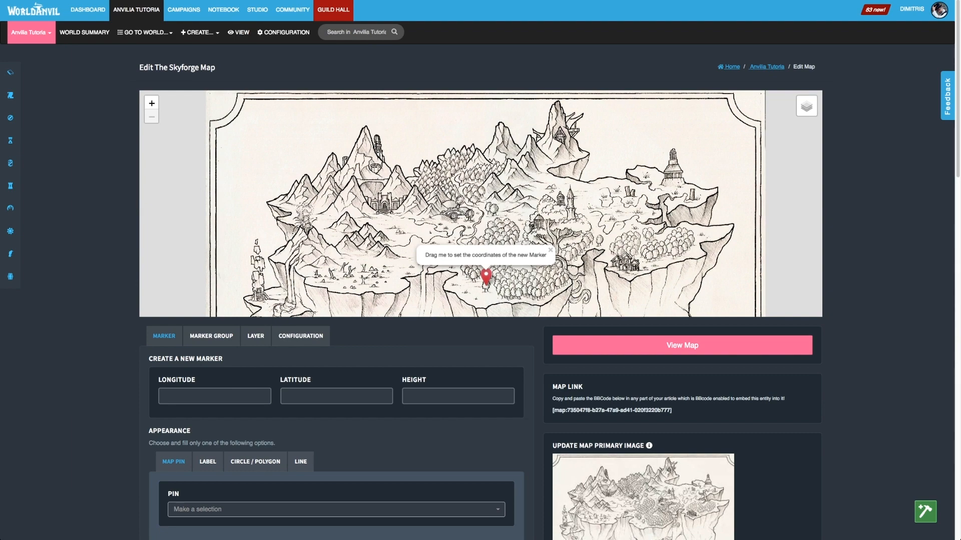
pyautogui.scroll(3, 485, 288)
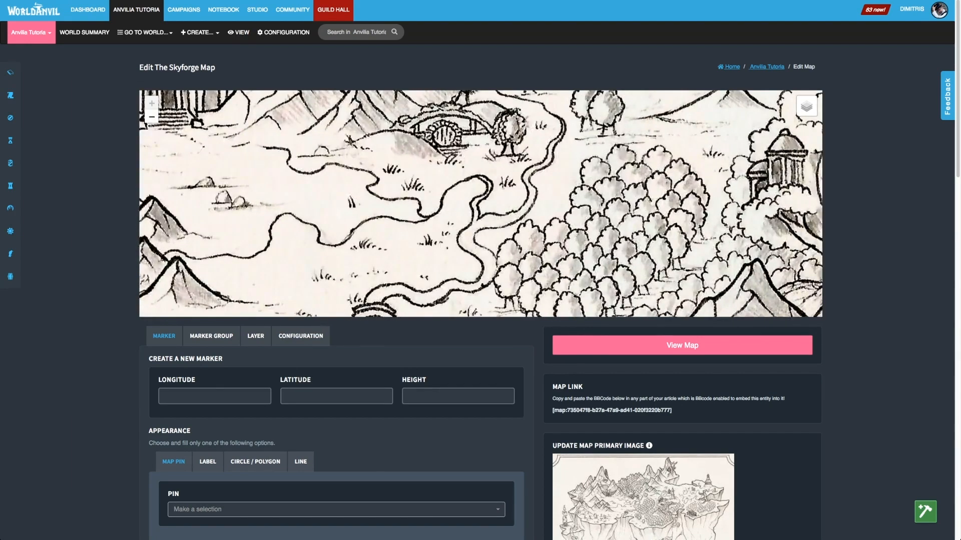
pyautogui.moveTo(485, 260); pyautogui.dragTo(492, 285)
pyautogui.scroll(-5, 500, 270)
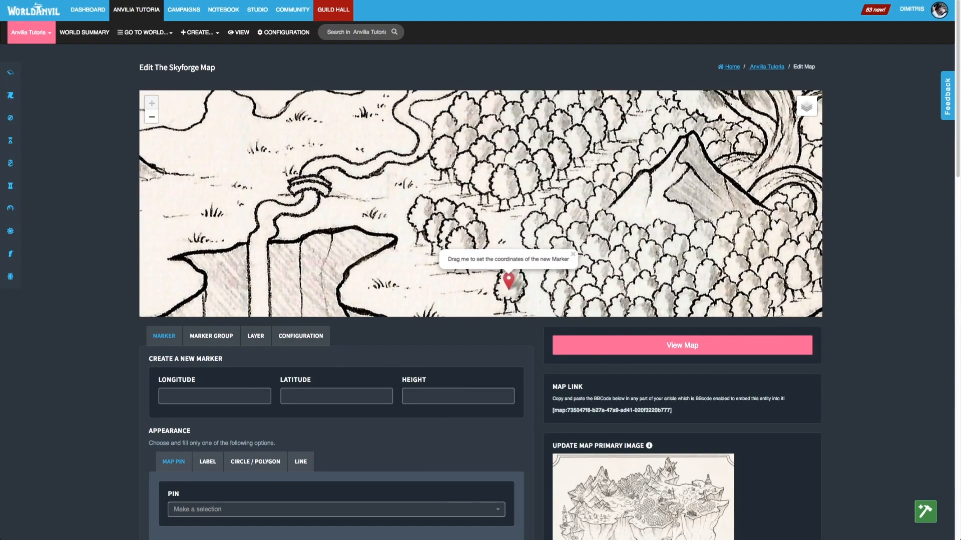
pyautogui.moveTo(500, 270); pyautogui.dragTo(501, 283)
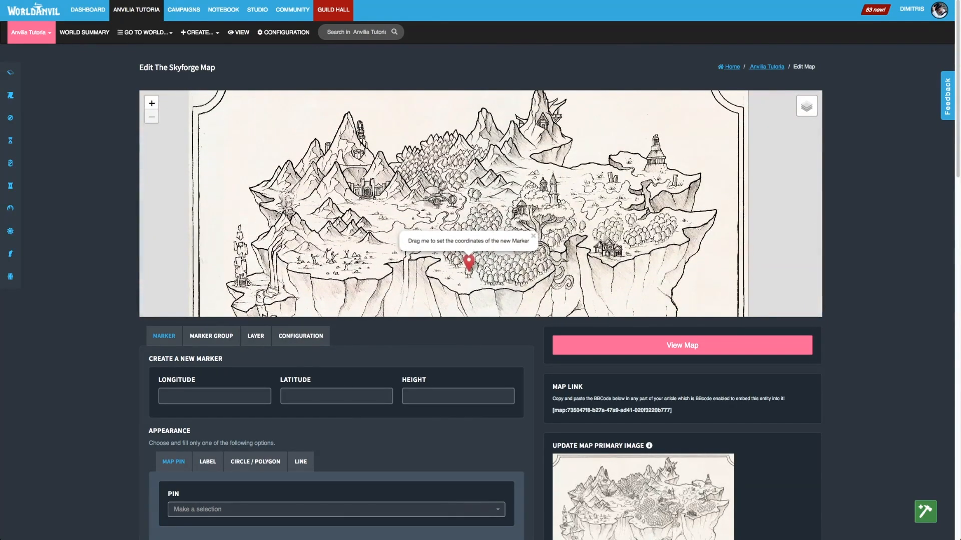
# Configure the map's initial zoom level as -2, minimum allowed zoom as -3 and maximum allowed zoom as -1
pyautogui.click(301, 336)
pyautogui.scroll(-1, 301, 345)
pyautogui.scroll(-9, 480, 270)
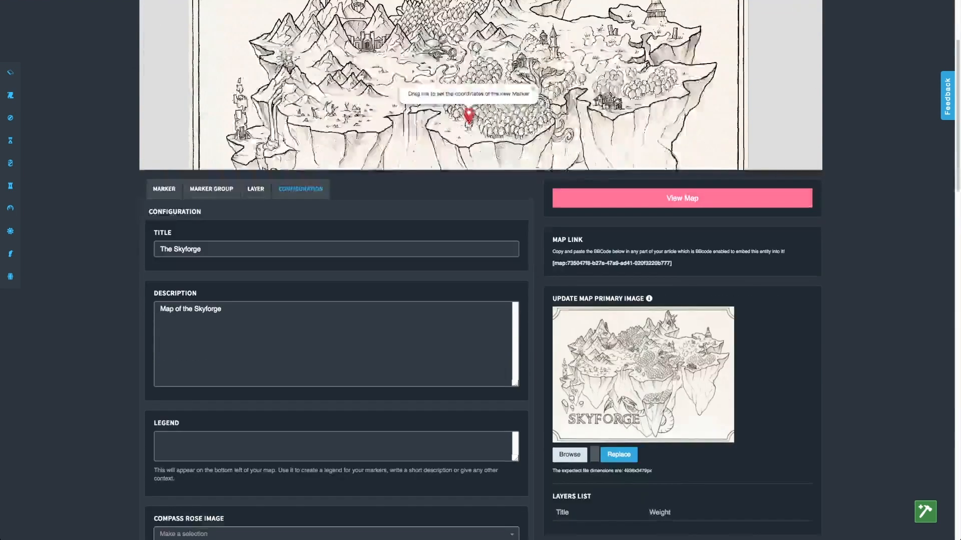
pyautogui.scroll(-3, 480, 270)
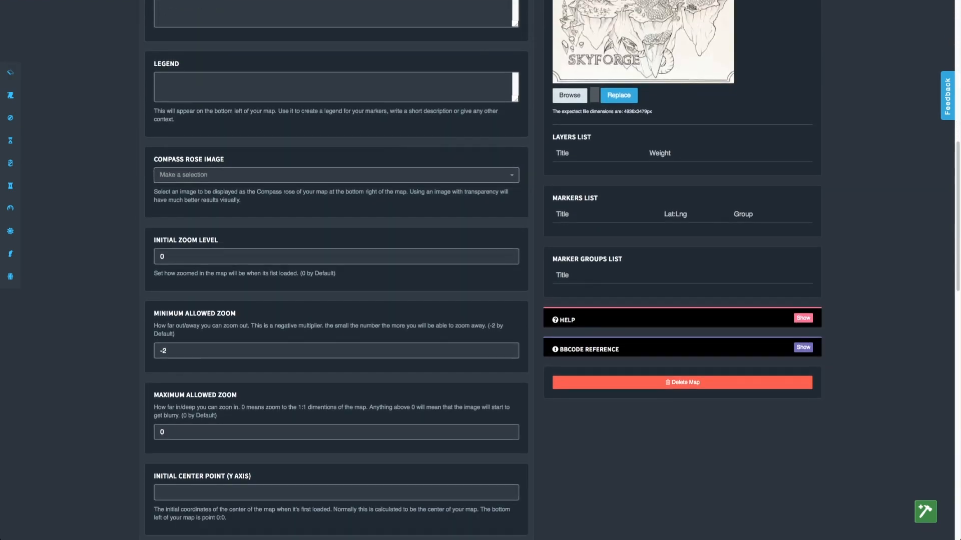
pyautogui.scroll(-1, 480, 270)
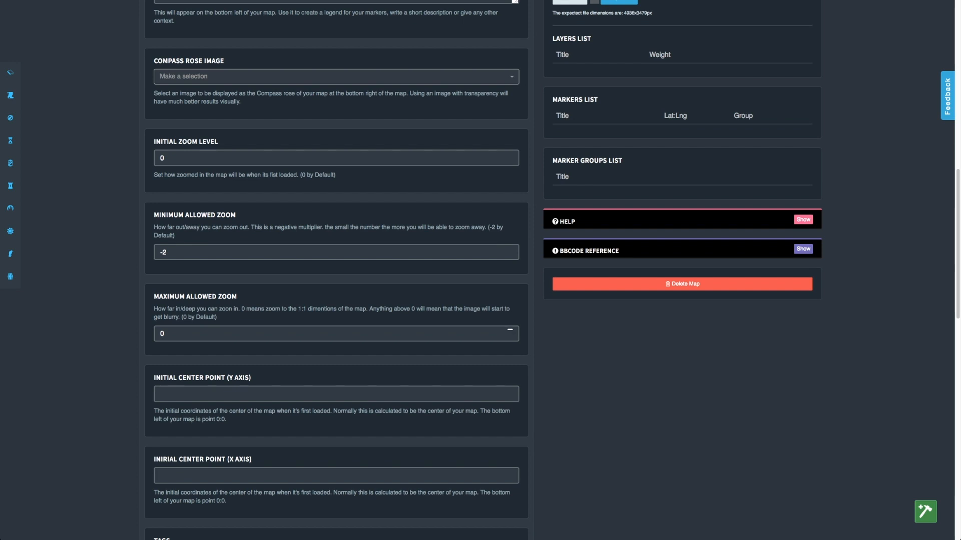
pyautogui.doubleClick(163, 158)
pyautogui.write('-2')
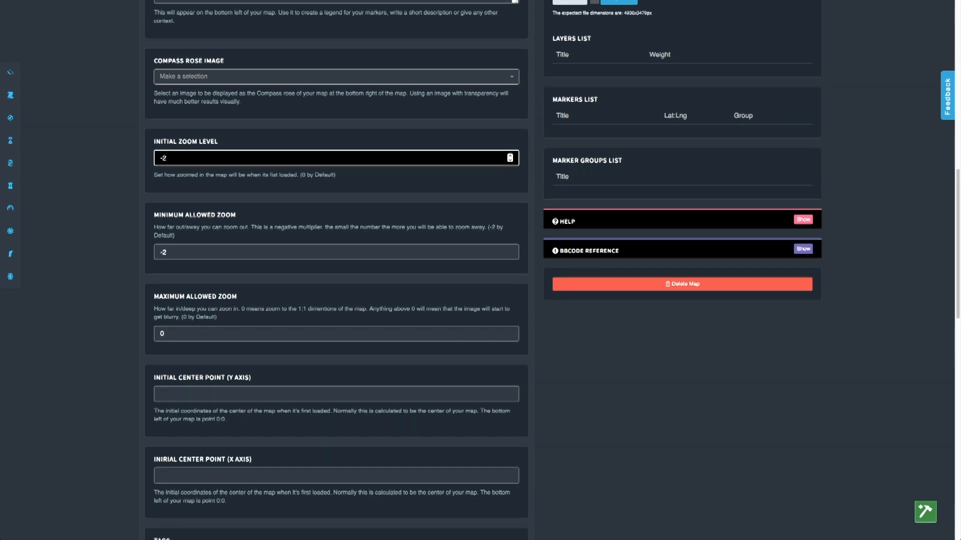
pyautogui.press('Tab')
pyautogui.write('-3')
pyautogui.press('Tab')
pyautogui.write('-1')
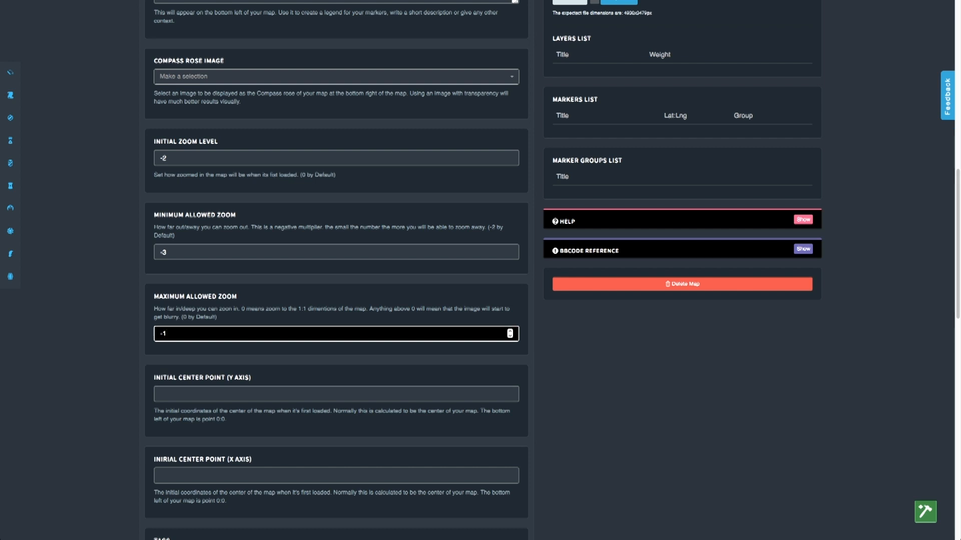
# Set the map's initial center point on the Y axis to 2307 and save the configuration
pyautogui.press('Tab')
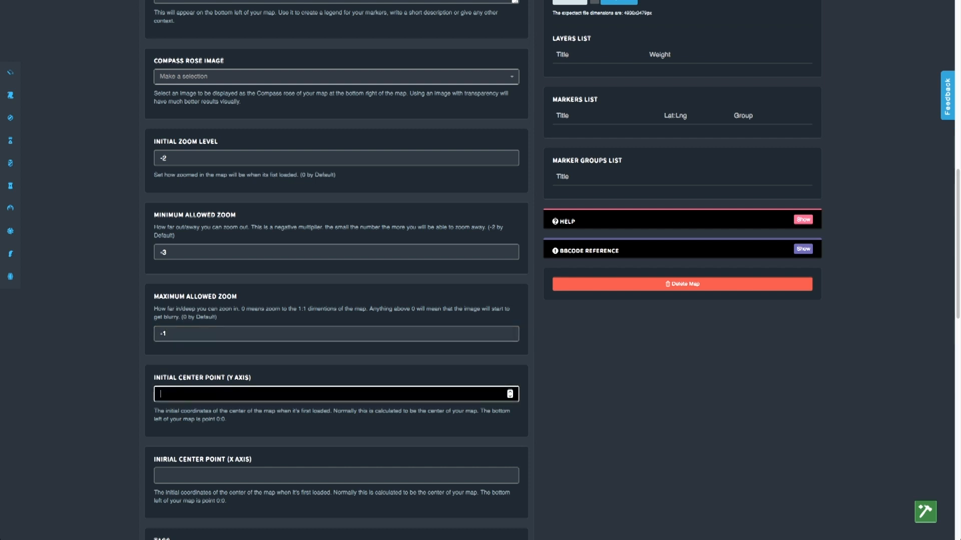
pyautogui.write('2307')
pyautogui.press('Return')
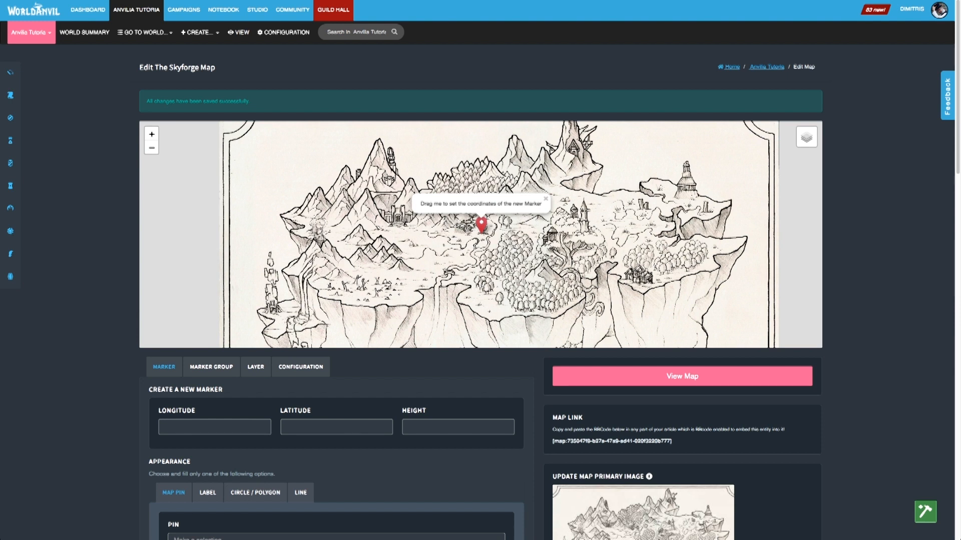
# Check the map's new zoom limits by zooming and panning around the island
pyautogui.click(151, 148)
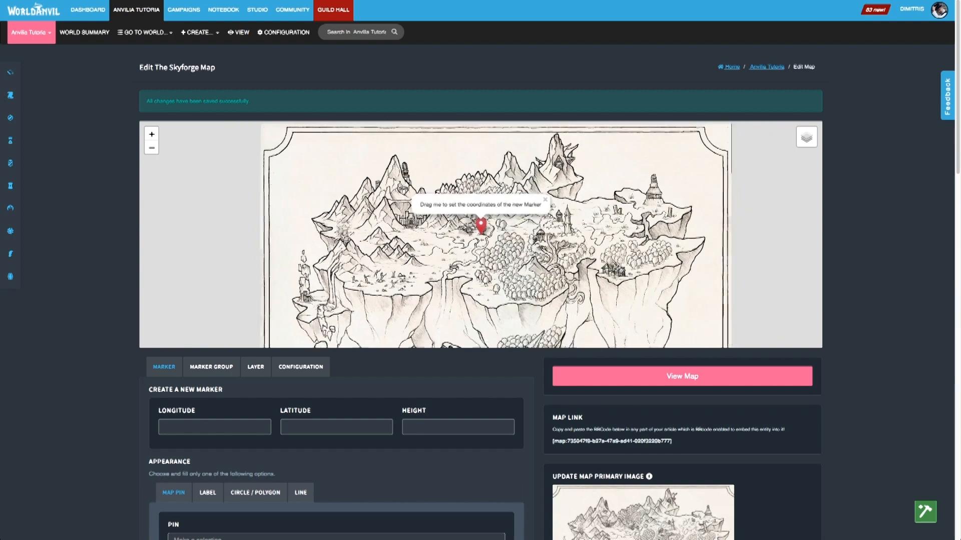
pyautogui.moveTo(485, 280); pyautogui.dragTo(480, 243)
pyautogui.moveTo(472, 202); pyautogui.dragTo(463, 241)
pyautogui.scroll(3, 473, 212)
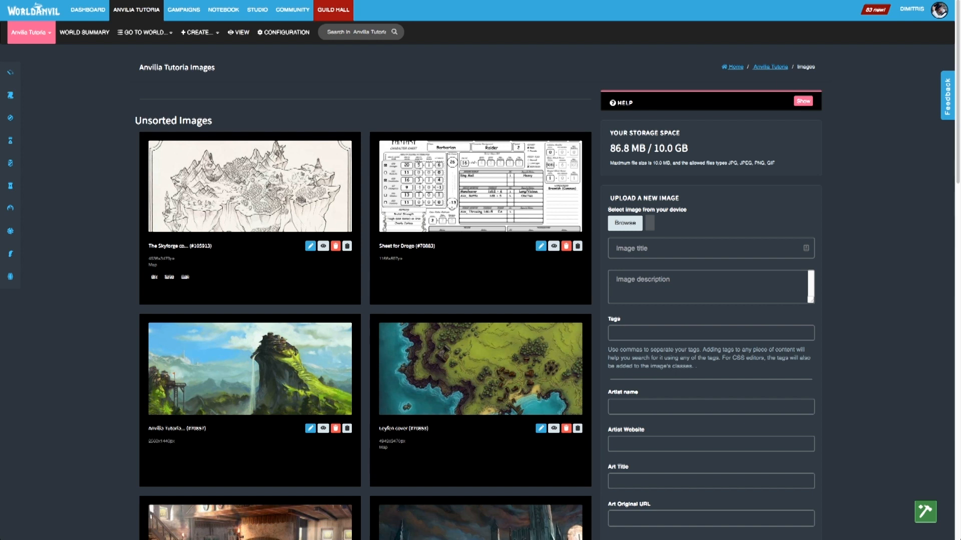
# Upload the Island 1.png image with the title "Island Compass", leaving its access public
pyautogui.write('Island Compass')
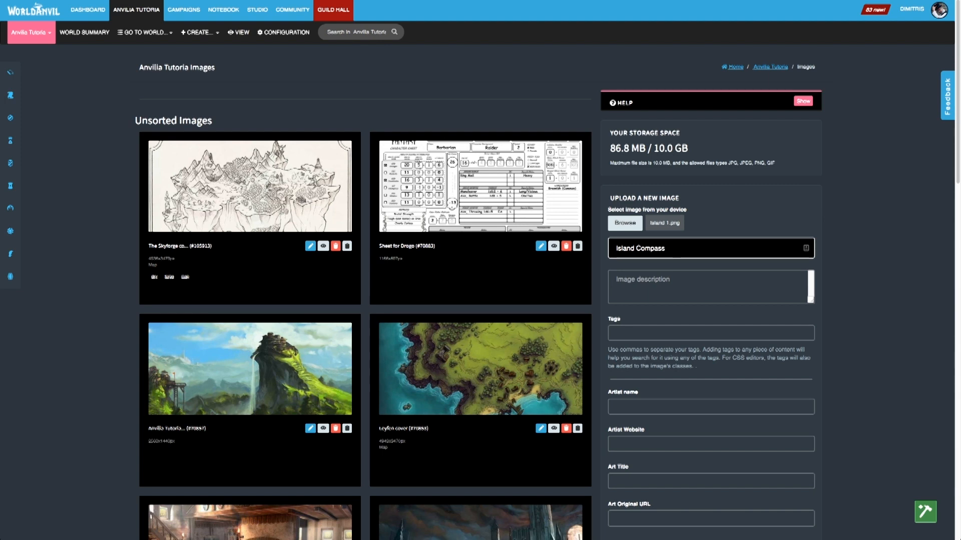
pyautogui.scroll(-3, 477, 270)
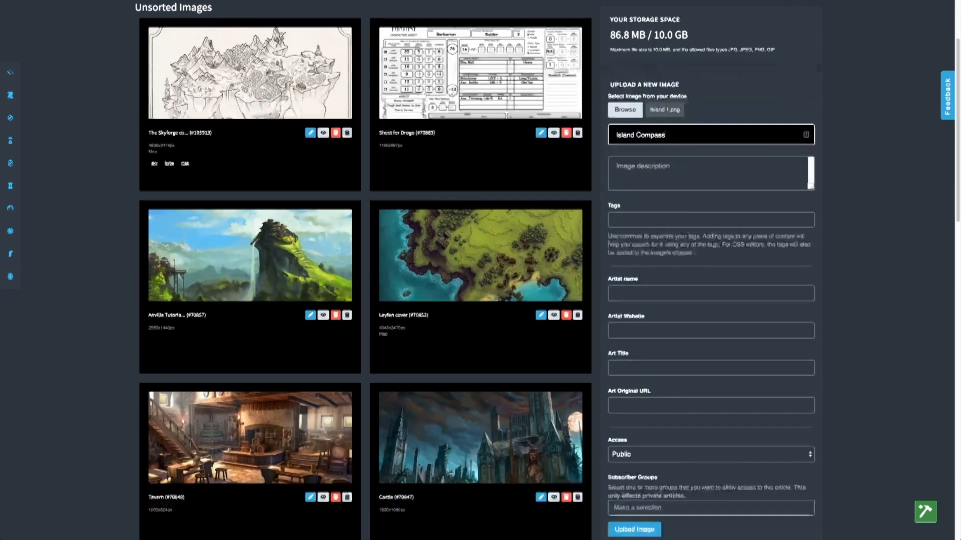
pyautogui.scroll(-1, 477, 270)
pyautogui.click(710, 259)
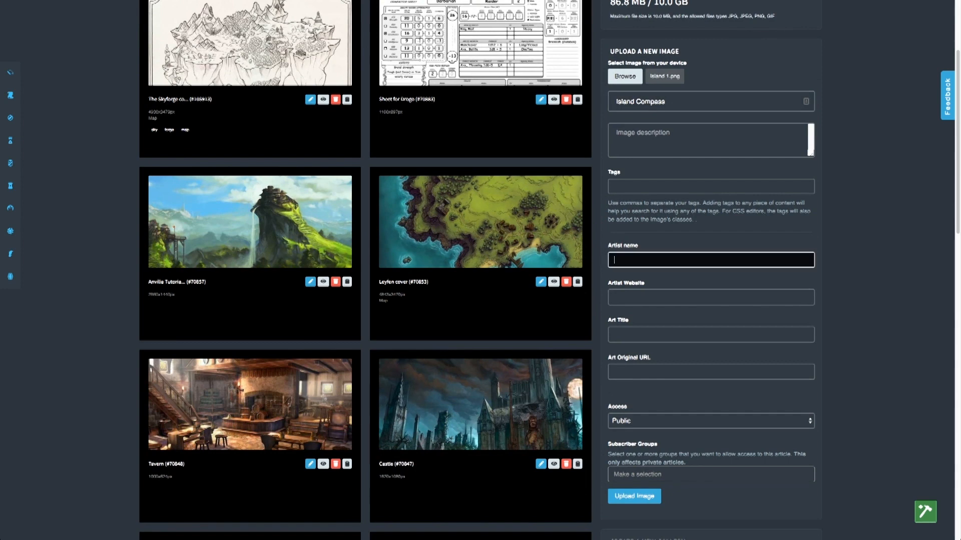
pyautogui.click(634, 496)
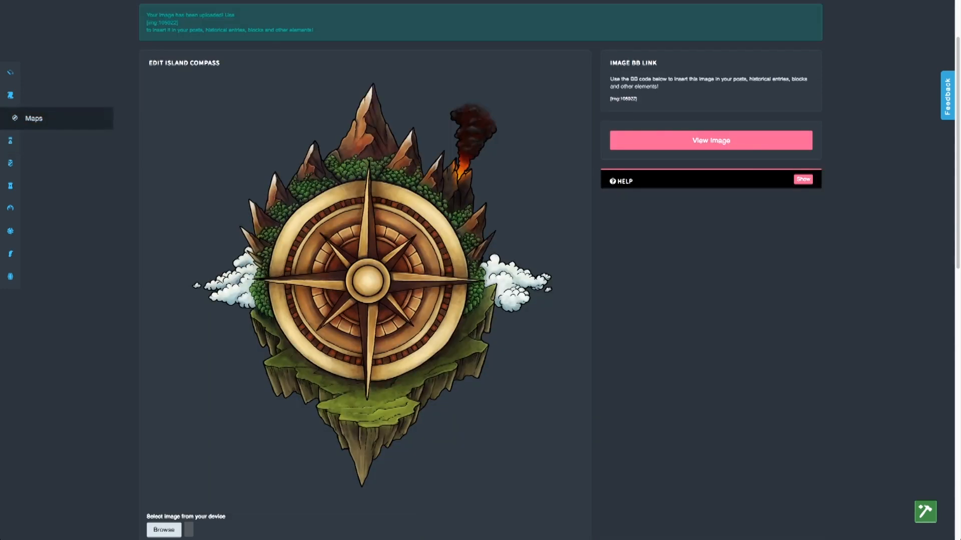
# Return to the Skyforge map's configuration and save the uploaded island compass as its compass rose image
pyautogui.click(15, 118)
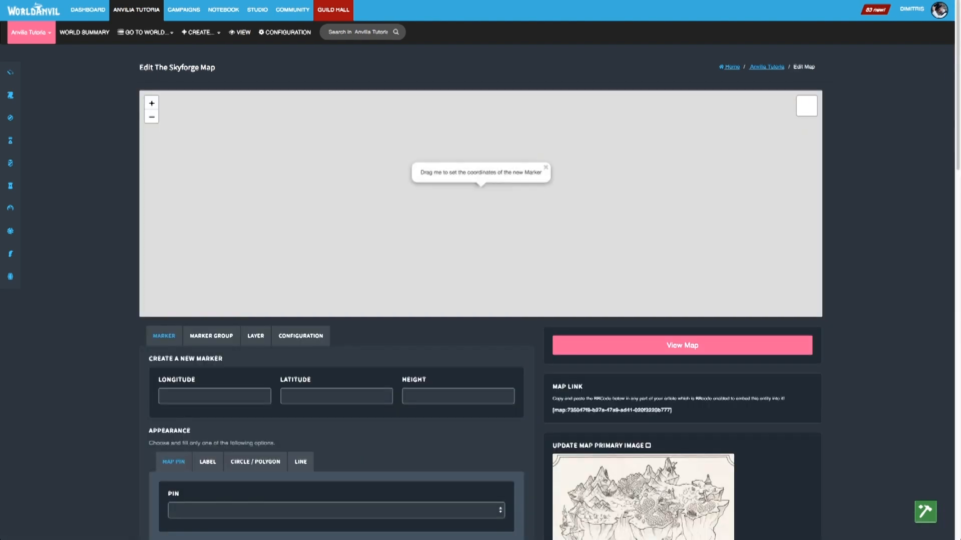
pyautogui.click(300, 337)
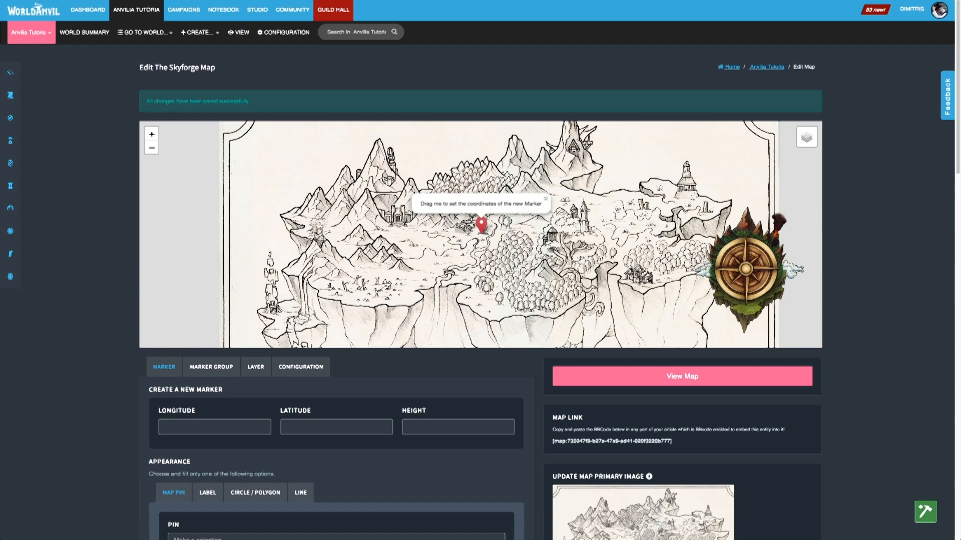
# Pan and zoom the map to check how the compass rose is displayed over it
pyautogui.scroll(-2, 647, 288)
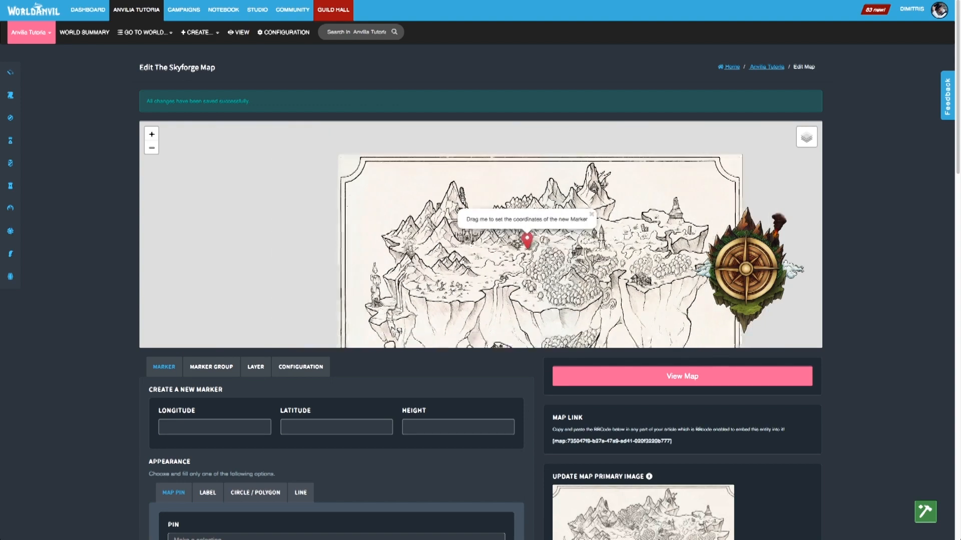
pyautogui.moveTo(647, 288); pyautogui.dragTo(764, 233)
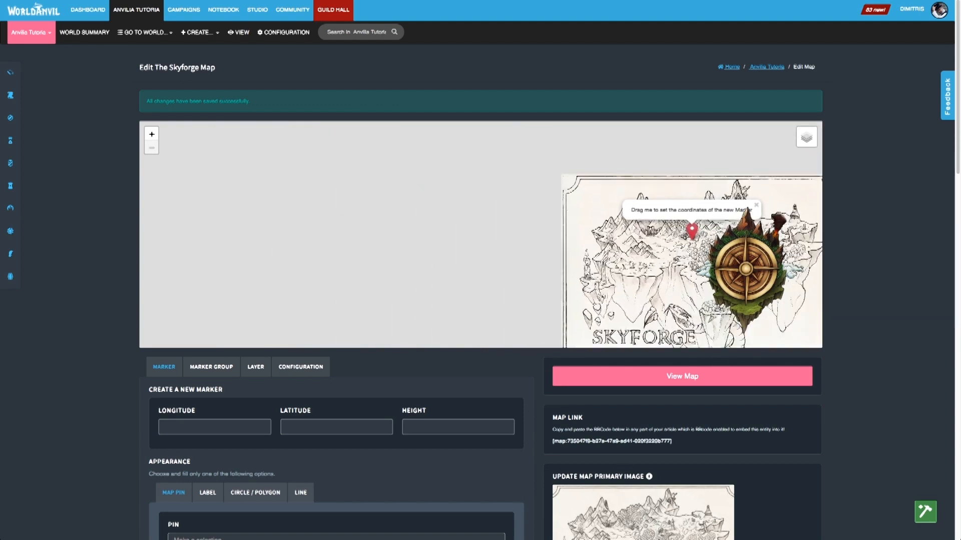
pyautogui.scroll(2, 746, 269)
pyautogui.moveTo(745, 269); pyautogui.dragTo(541, 268)
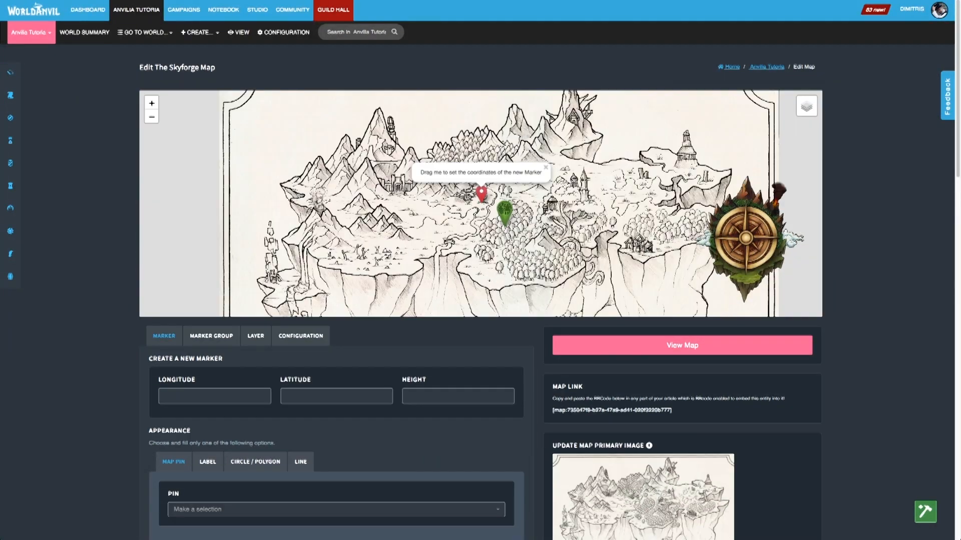
# Place a new marker by the river at about longitude 2024, latitude 2133, and give it the "River, Black" pin
pyautogui.moveTo(481, 193); pyautogui.dragTo(461, 226)
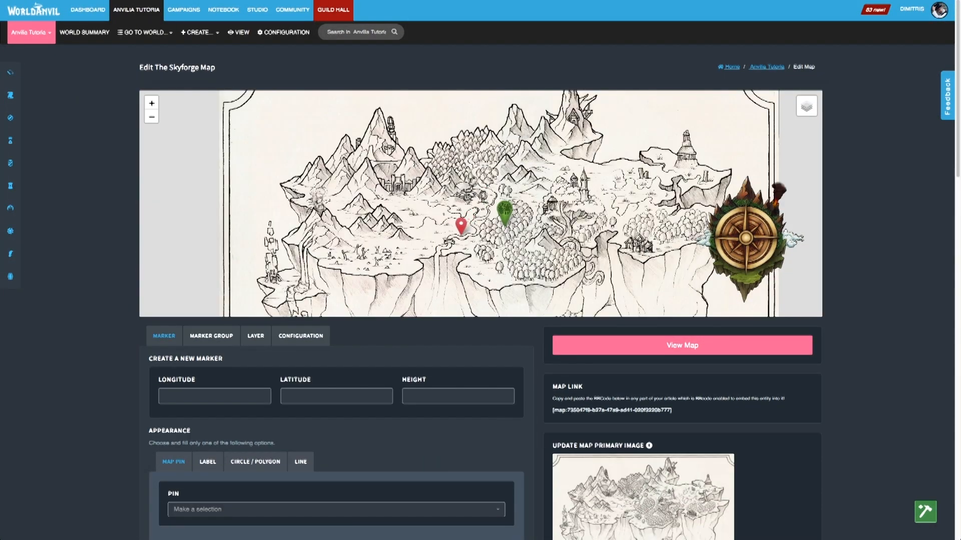
pyautogui.scroll(-1, 477, 270)
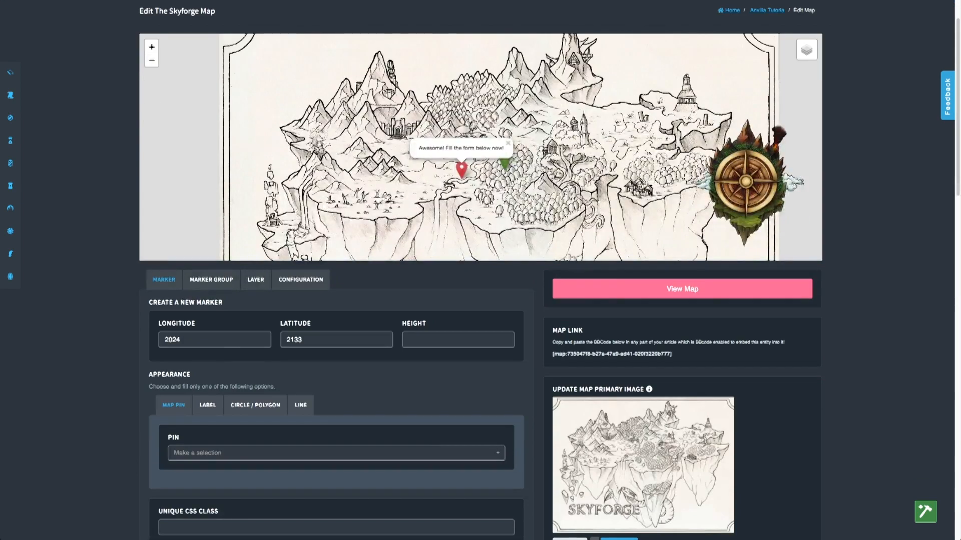
pyautogui.click(336, 453)
pyautogui.write('rive')
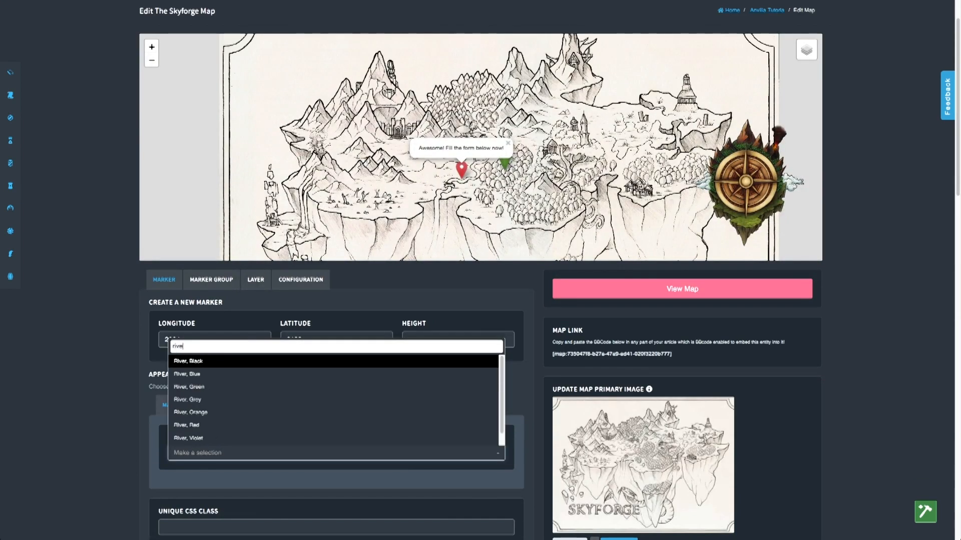
pyautogui.press('Return')
# Title the river marker's popup "The Black River", describe it as "The black river that flows to nowhere", and save the marker
pyautogui.scroll(-2, 480, 270)
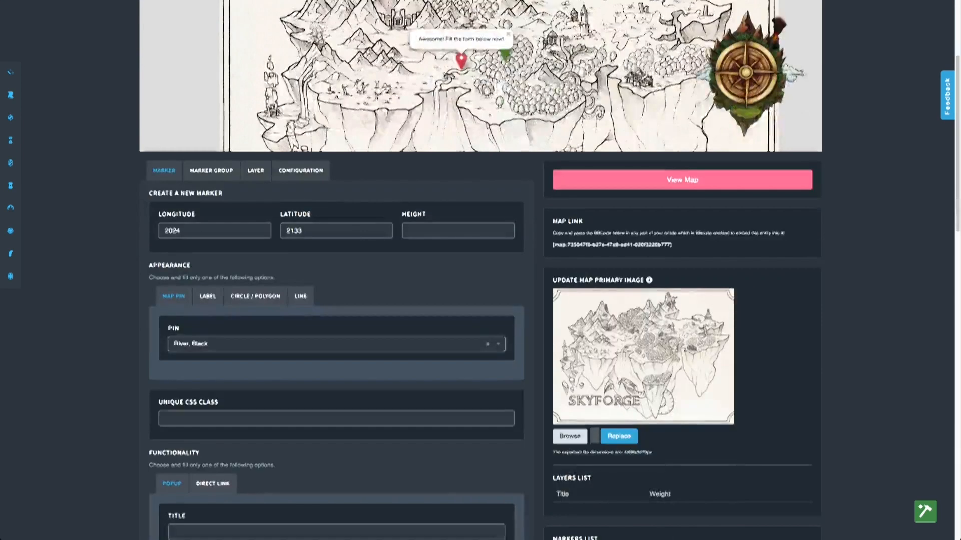
pyautogui.scroll(-1, 481, 270)
pyautogui.click(336, 475)
pyautogui.write('The Black River')
pyautogui.press('Tab')
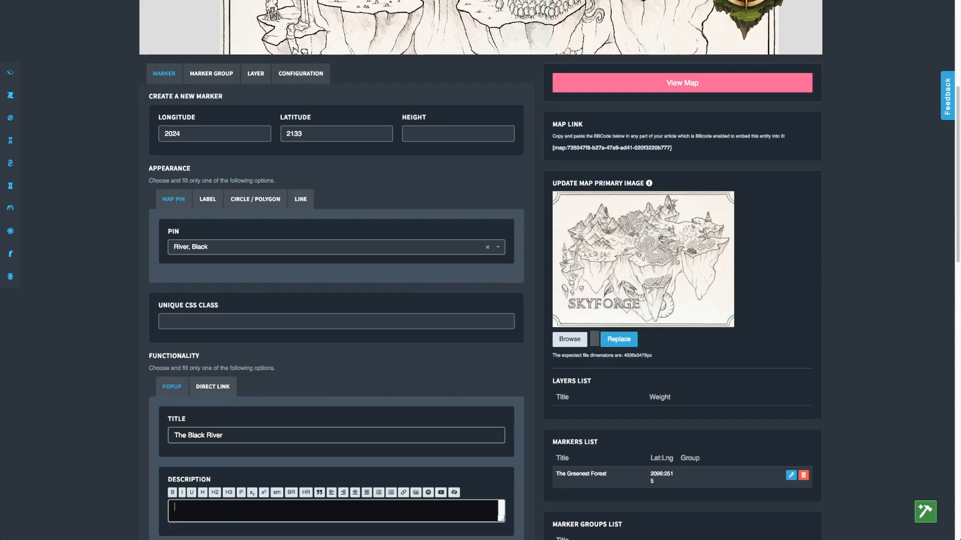
pyautogui.write('The black river tha')
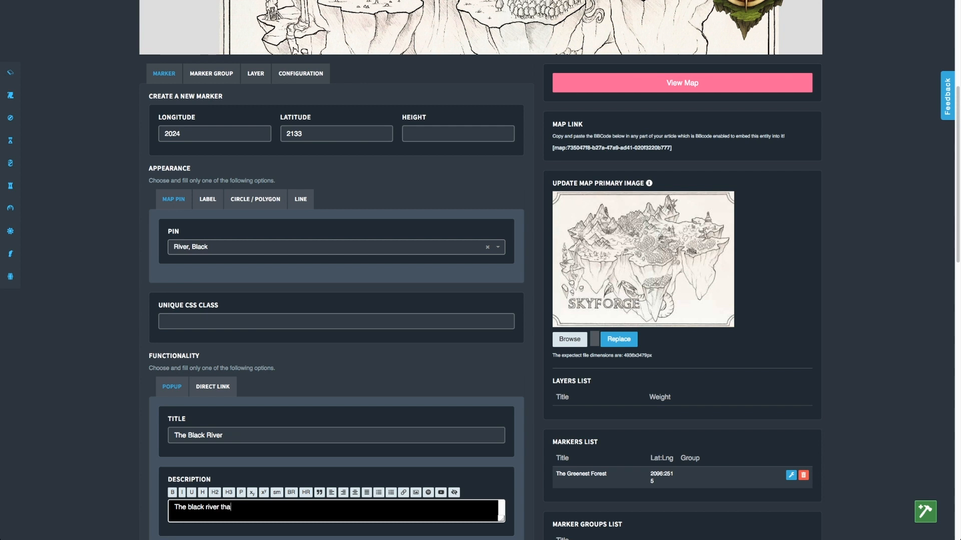
pyautogui.write('t flows to nowhere')
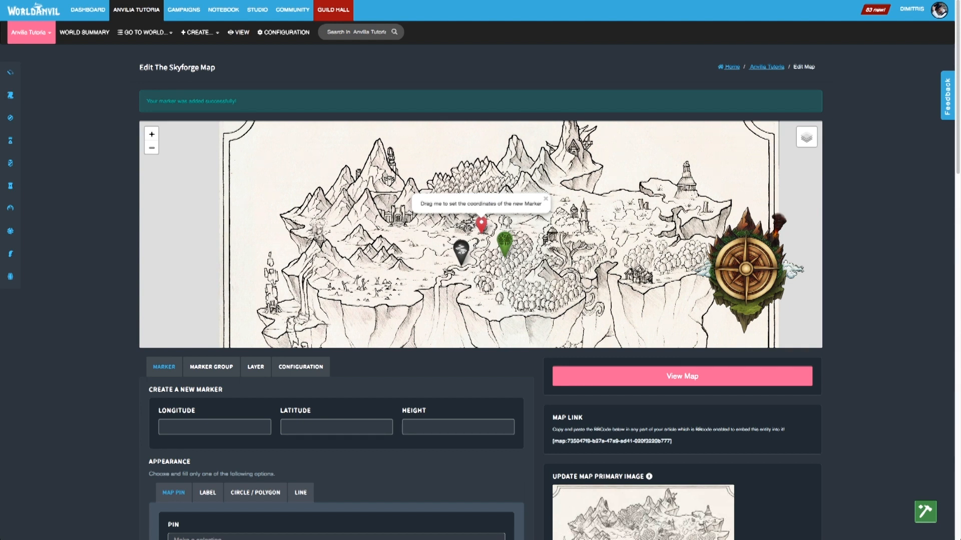
# Place a new marker near the lower-left cliffs at about longitude 1409, latitude 1032, with the label text "The outer Island"
pyautogui.moveTo(481, 223)
pyautogui.mouseDown()
pyautogui.moveTo(430, 295)
pyautogui.moveTo(292, 312)
pyautogui.moveTo(379, 319)
pyautogui.moveTo(336, 326)
pyautogui.mouseUp()
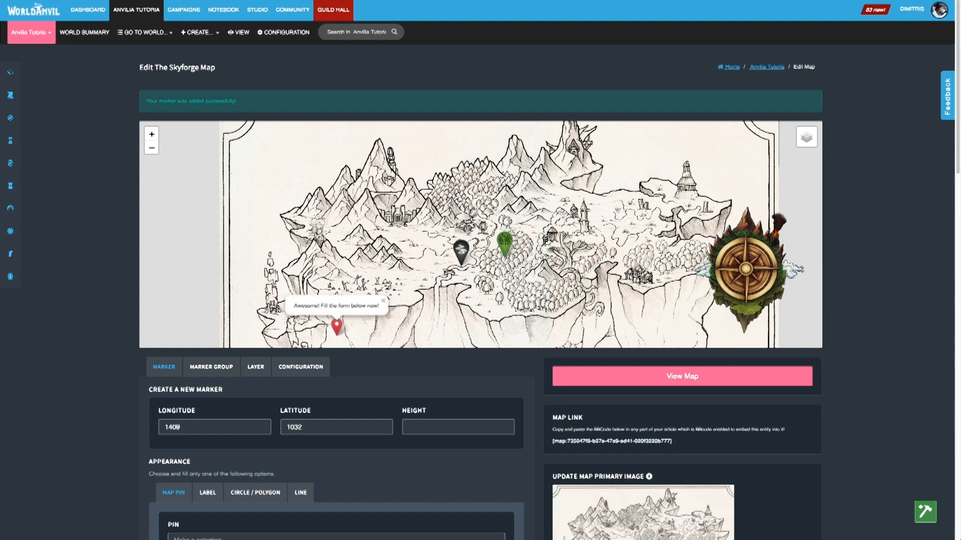
pyautogui.scroll(-5, 261, 171)
pyautogui.click(207, 236)
pyautogui.click(494, 297)
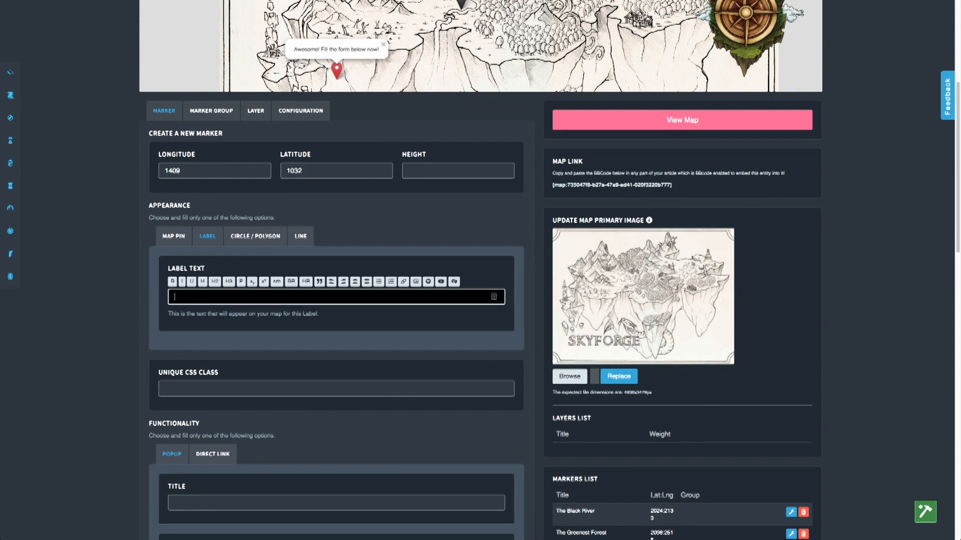
pyautogui.write('The outer Island')
# Make the outer island label a direct link to the related map "Layfan" and save the marker
pyautogui.scroll(-3, 480, 271)
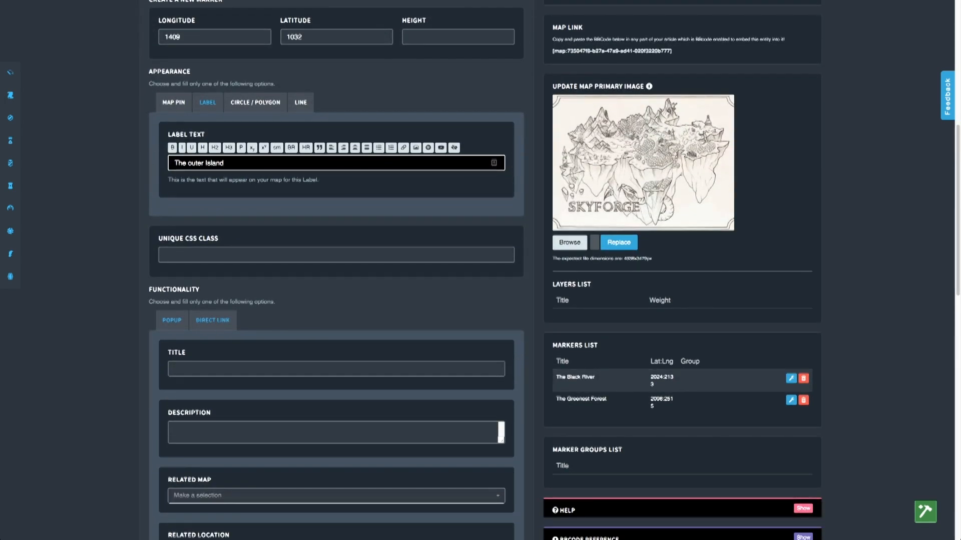
pyautogui.click(213, 321)
pyautogui.scroll(-2, 213, 321)
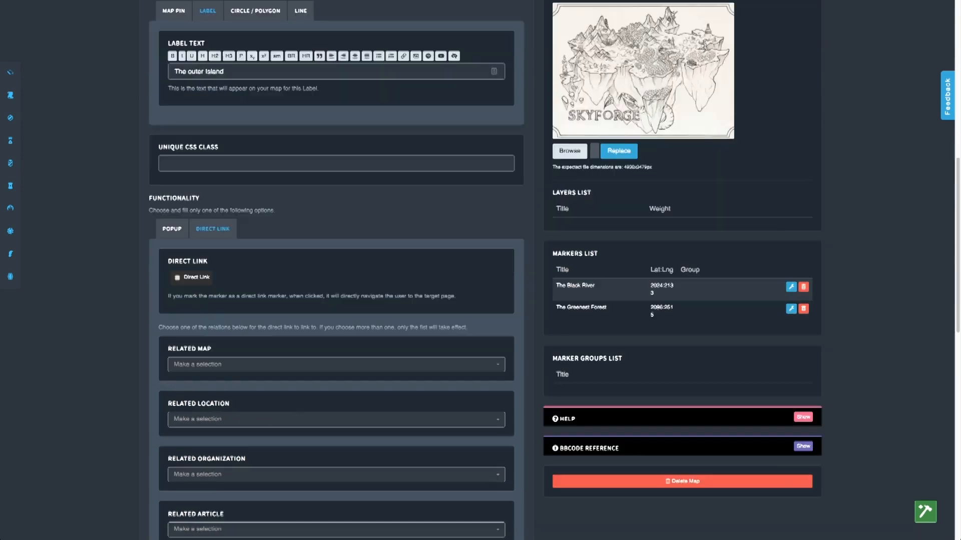
pyautogui.scroll(-3, 336, 270)
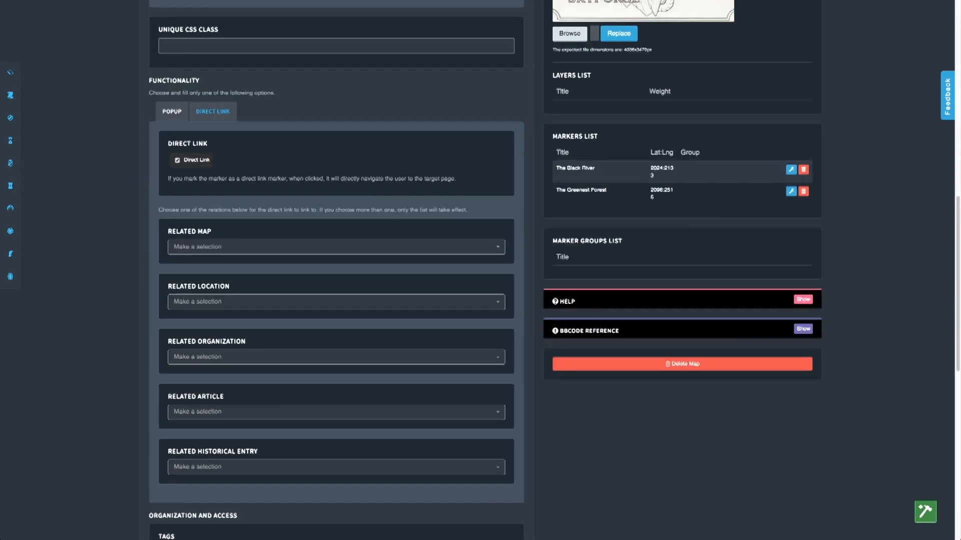
pyautogui.click(337, 247)
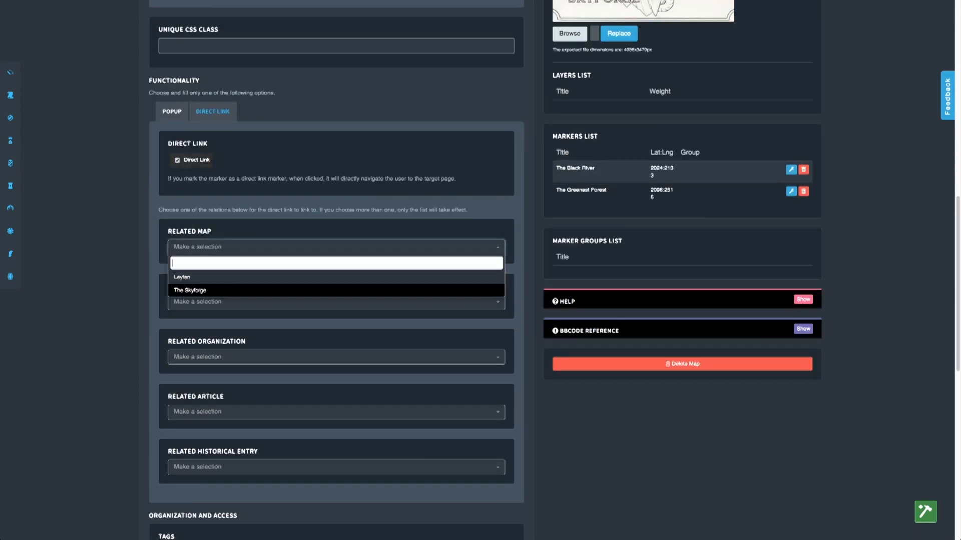
pyautogui.press('Return')
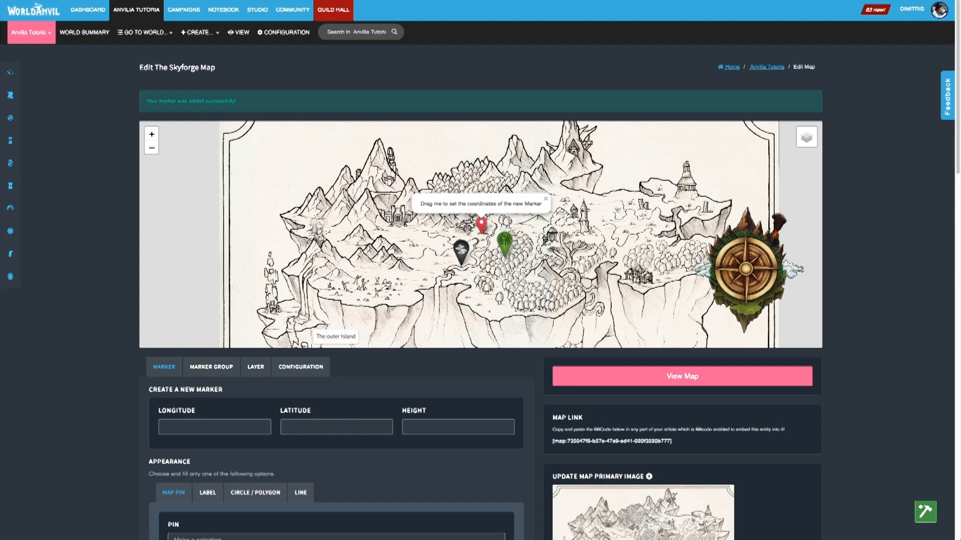
# Inspect the direct link popup of "The outer Island" label on the map and close it
pyautogui.moveTo(444, 245); pyautogui.dragTo(496, 177)
pyautogui.click(388, 269)
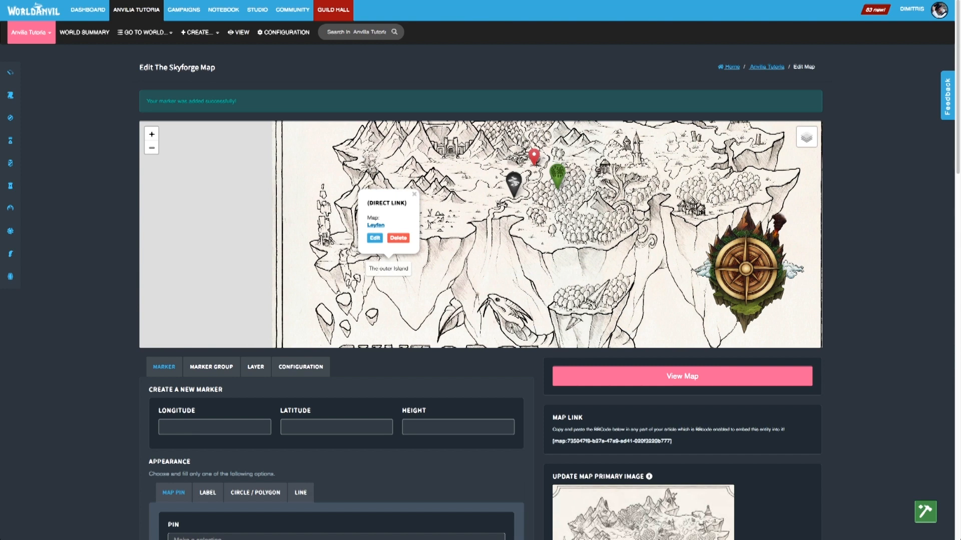
pyautogui.click(414, 194)
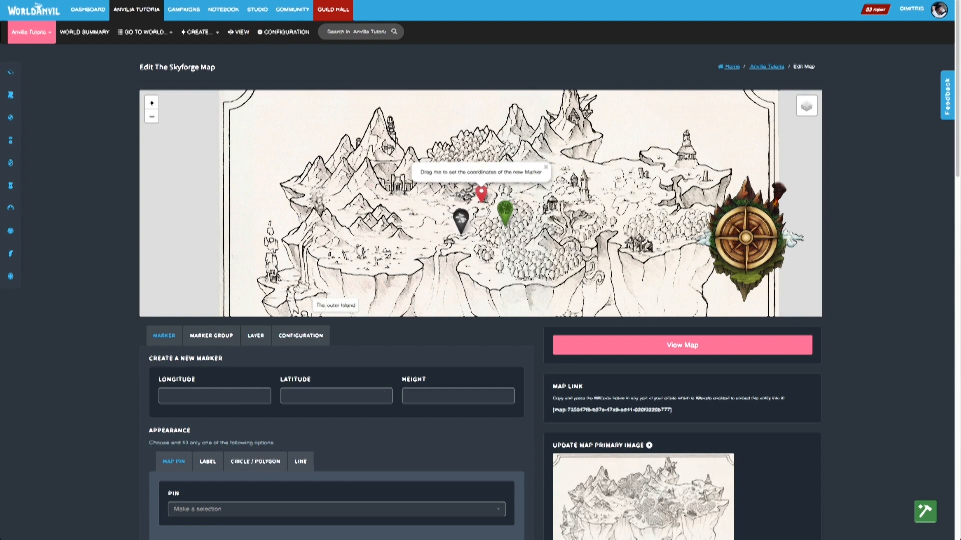
# Place a new marker on the small lower island at about longitude 1010, latitude 2750, as a circle with radius 149
pyautogui.moveTo(481, 193); pyautogui.dragTo(489, 258)
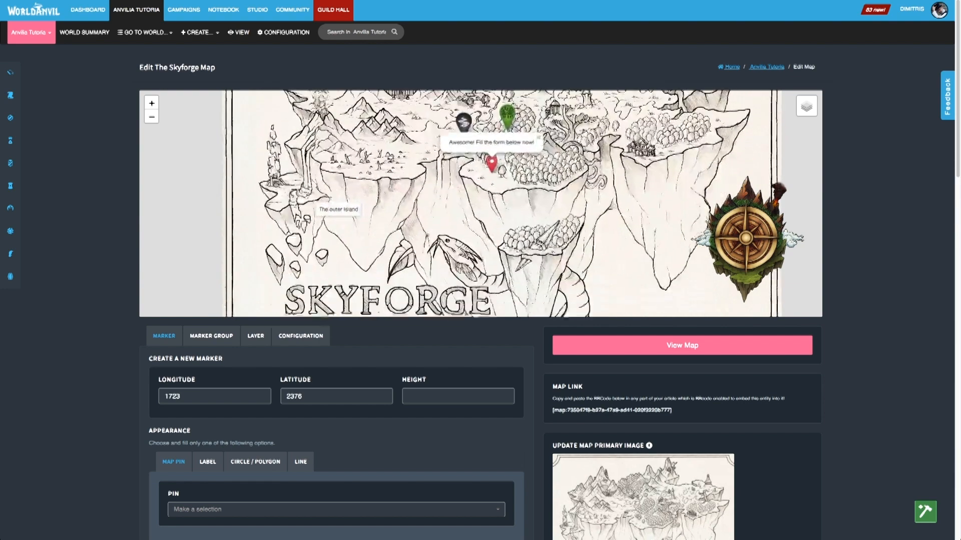
pyautogui.moveTo(491, 153); pyautogui.dragTo(534, 233)
pyautogui.scroll(-3, 480, 271)
pyautogui.click(255, 320)
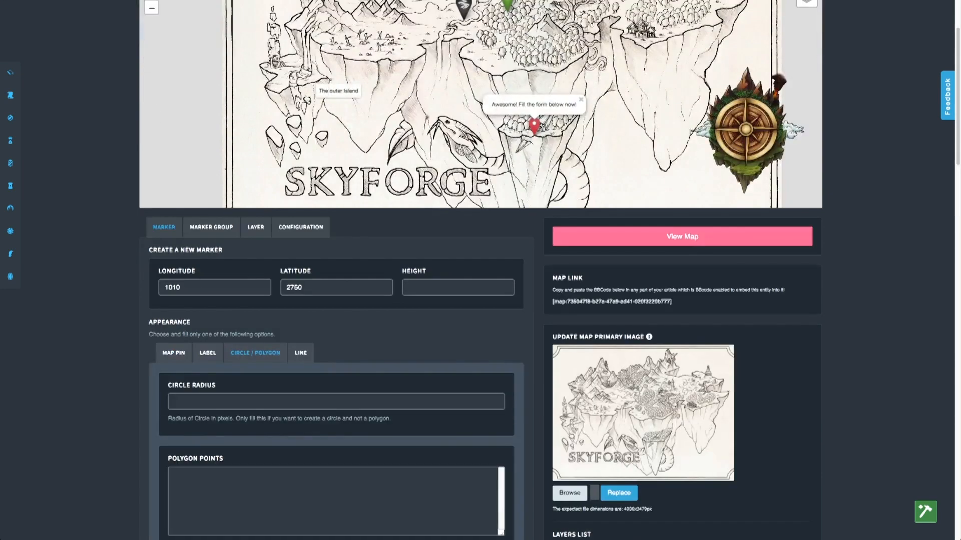
pyautogui.scroll(-1, 300, 347)
pyautogui.click(300, 347)
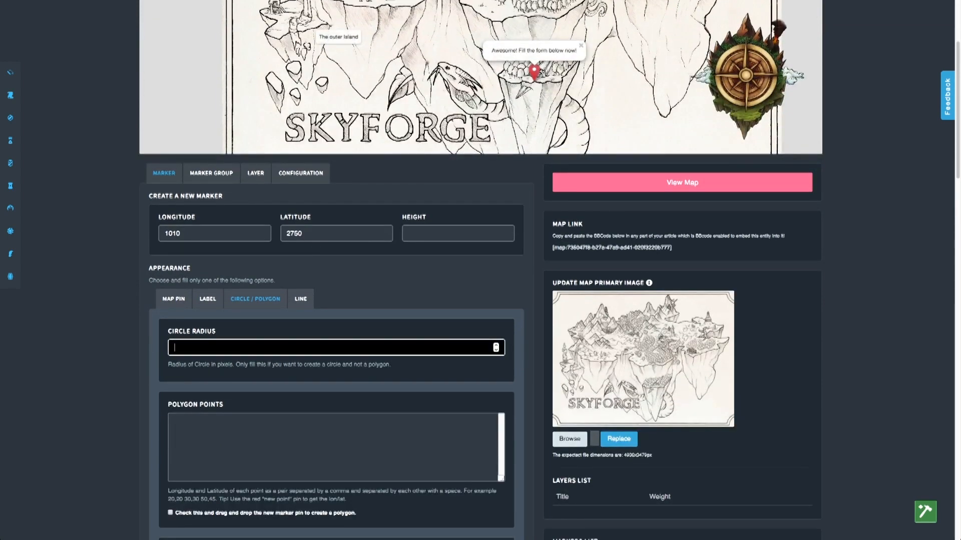
pyautogui.write('150')
# Set the circle's outline color to red and its fill color to #f0f0f0
pyautogui.scroll(-4, 336, 347)
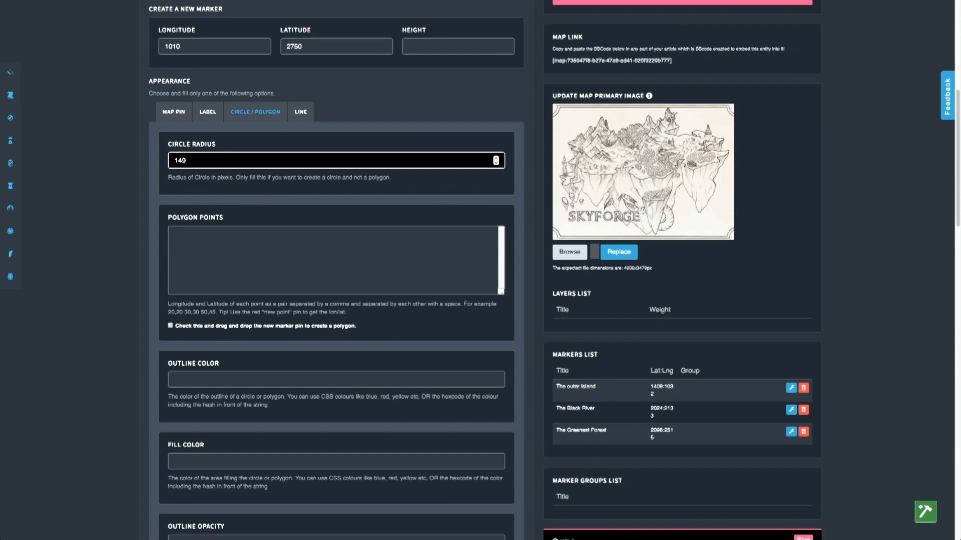
pyautogui.scroll(-1, 336, 347)
pyautogui.scroll(-1, 336, 347)
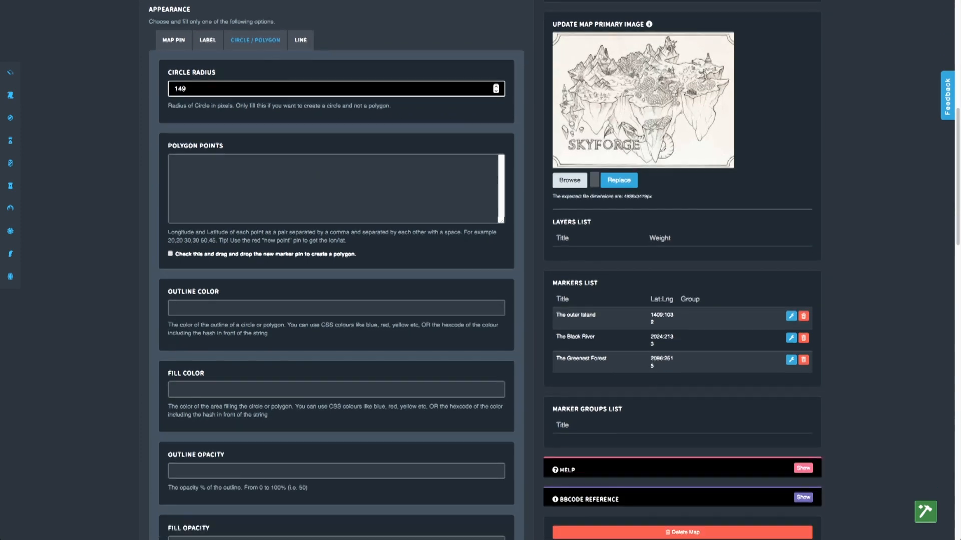
pyautogui.scroll(-1, 336, 347)
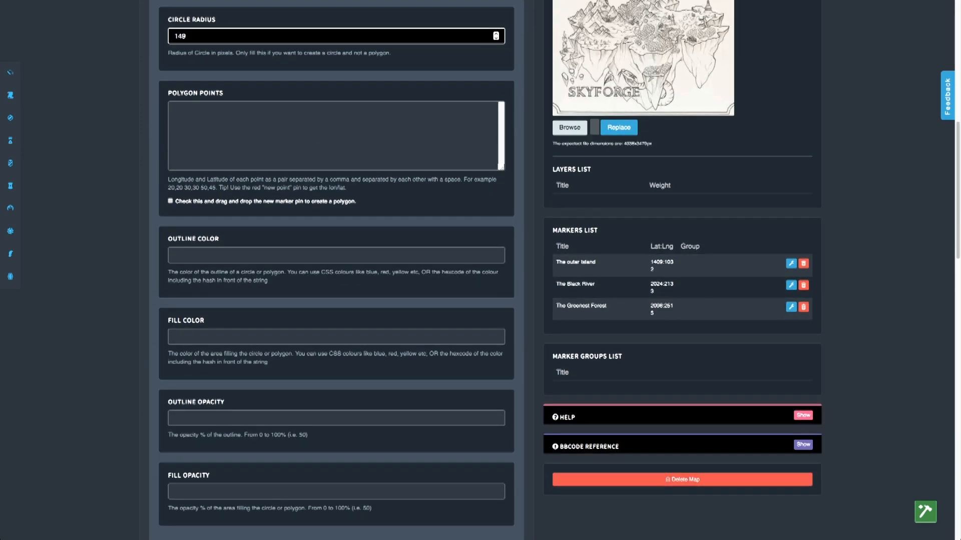
pyautogui.click(336, 255)
pyautogui.write('red')
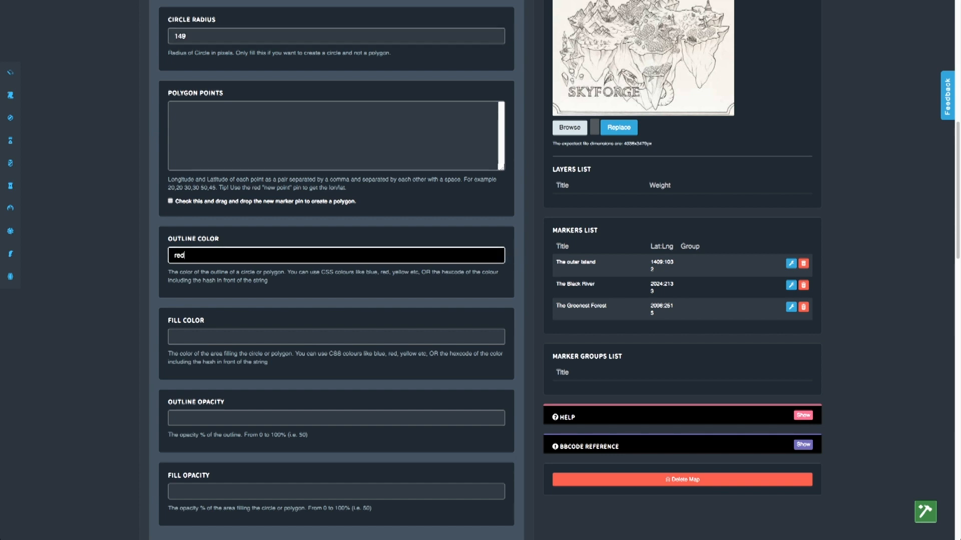
pyautogui.press('Tab')
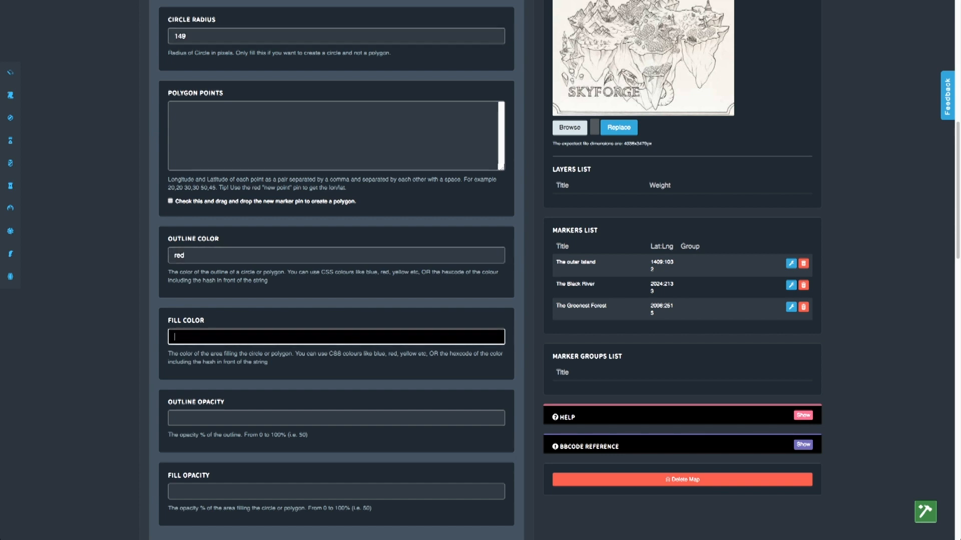
pyautogui.write('f0f0f0')
pyautogui.write('#')
# Set the circle's outline opacity and fill opacity to 50 each, and save the marker
pyautogui.click(191, 419)
pyautogui.write('50')
pyautogui.press('Tab')
pyautogui.write('50')
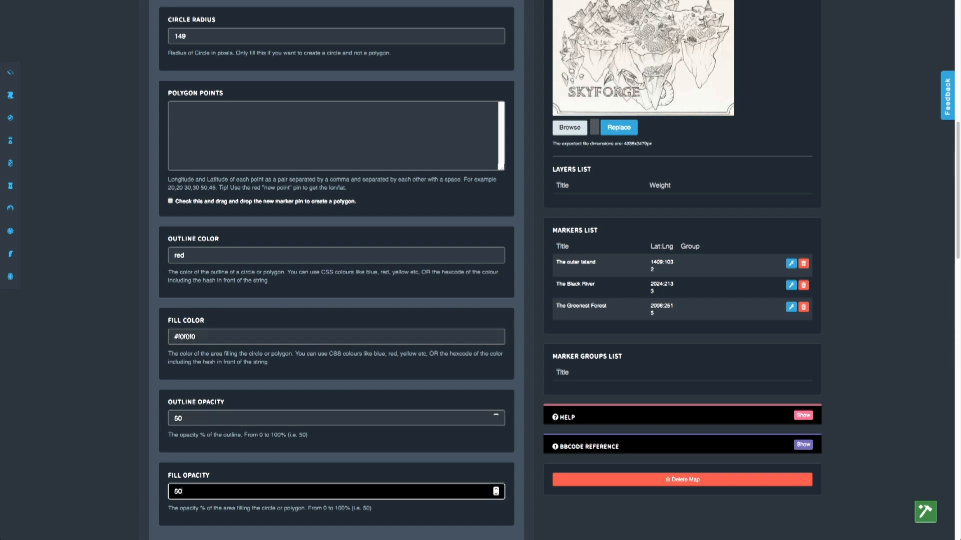
pyautogui.press('Return')
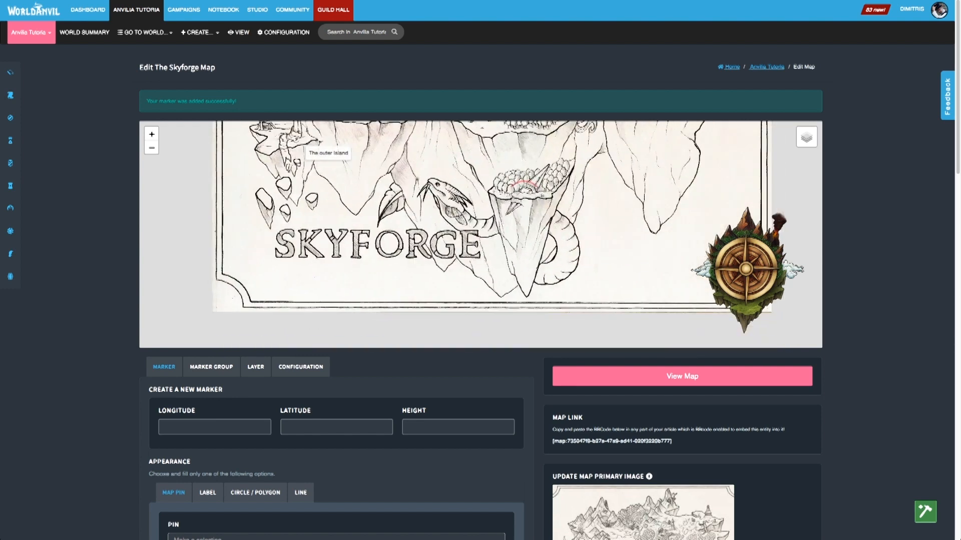
# Examine the circle marker and its popup on the small lower island
pyautogui.click(525, 199)
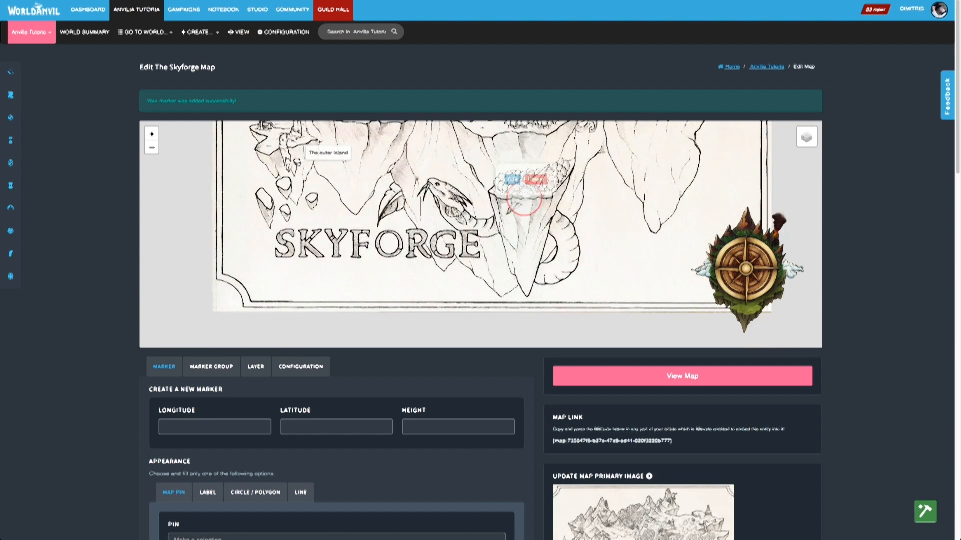
pyautogui.moveTo(526, 200); pyautogui.dragTo(505, 238)
pyautogui.click(530, 206)
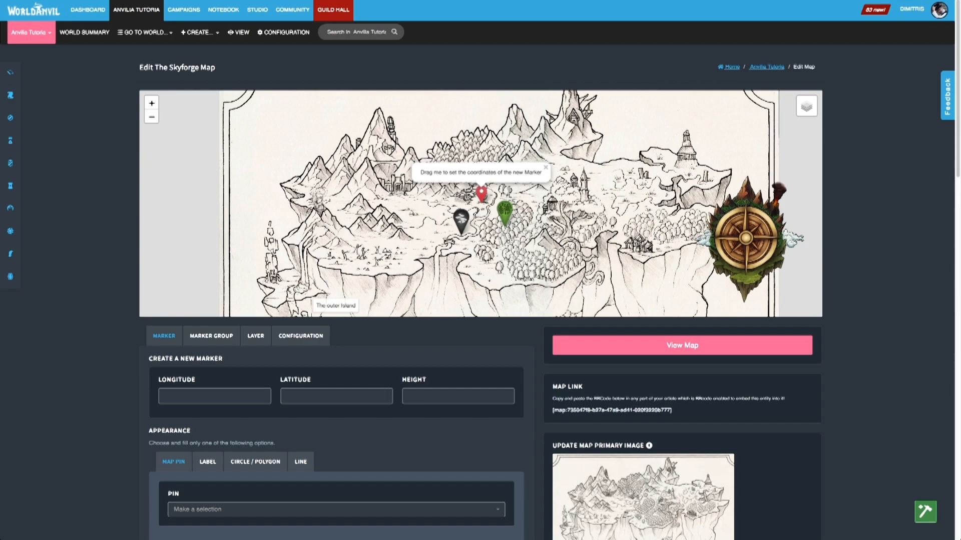
# Enable polygon creation with the marker pin and trace an eight-point polygon around the upper-right tower island, from about 2641,3949 to 2449,3990
pyautogui.click(255, 461)
pyautogui.scroll(-4, 480, 300)
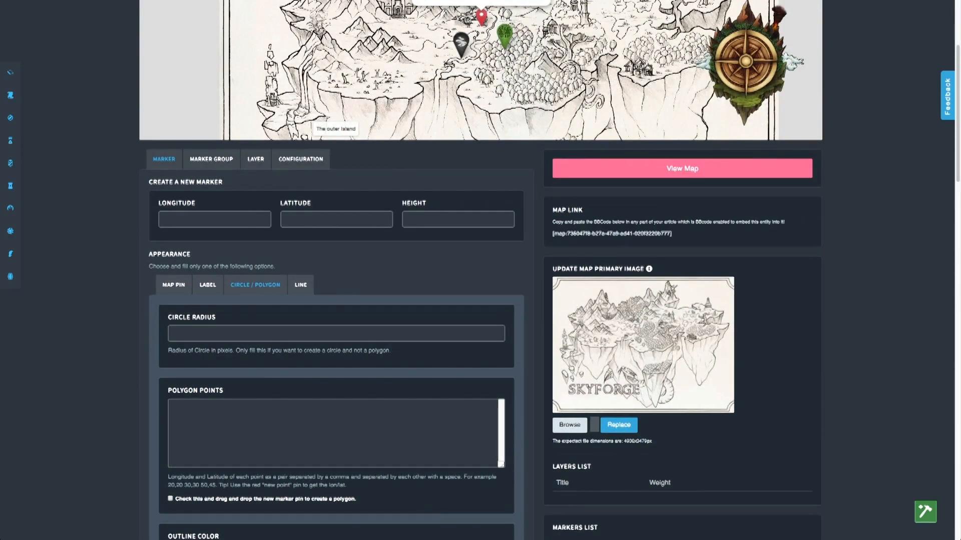
pyautogui.scroll(4, 481, 301)
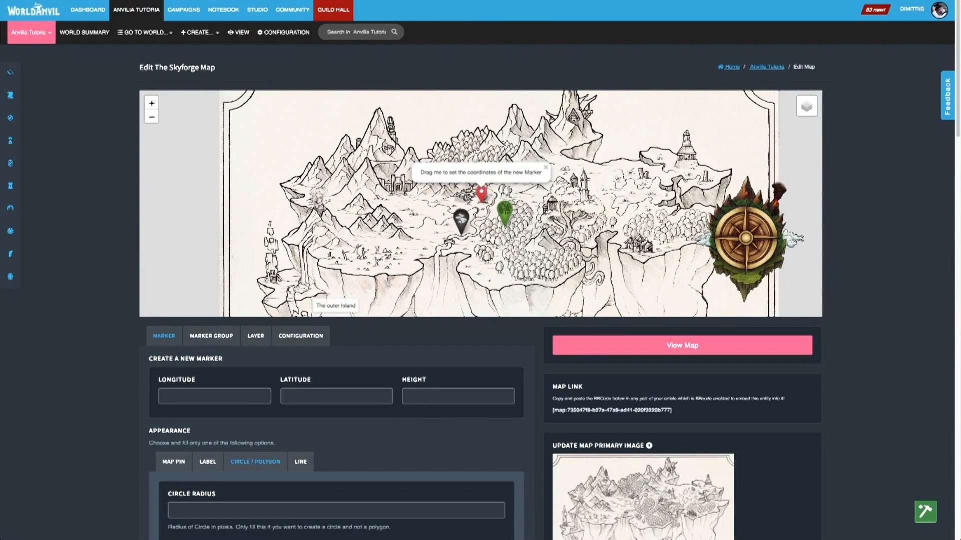
pyautogui.moveTo(481, 192)
pyautogui.mouseDown()
pyautogui.moveTo(659, 131)
pyautogui.moveTo(667, 155)
pyautogui.moveTo(672, 119)
pyautogui.moveTo(701, 119)
pyautogui.moveTo(705, 143)
pyautogui.moveTo(680, 120)
pyautogui.moveTo(698, 163)
pyautogui.moveTo(655, 176)
pyautogui.mouseUp()
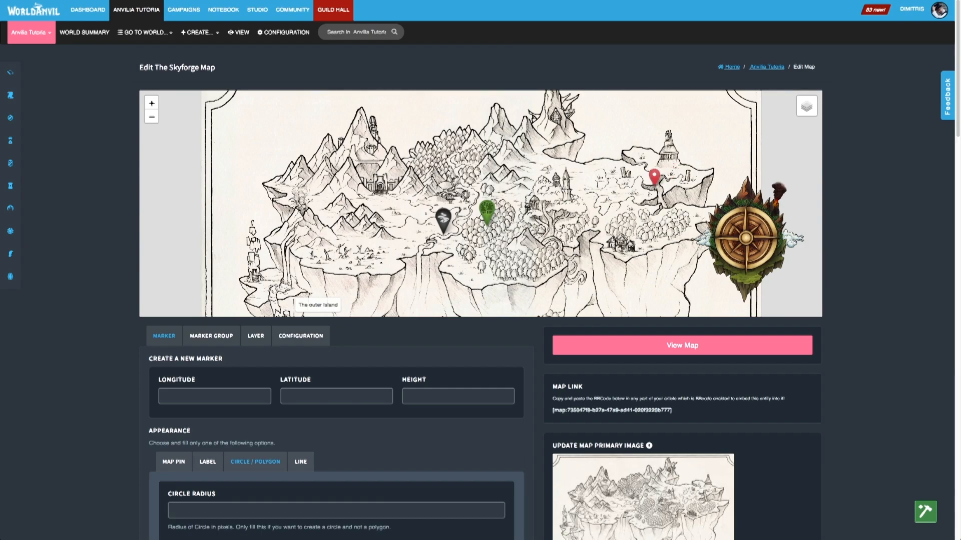
# Set the polygon's outline color to blue and its fill color to #000000
pyautogui.scroll(-5, 480, 270)
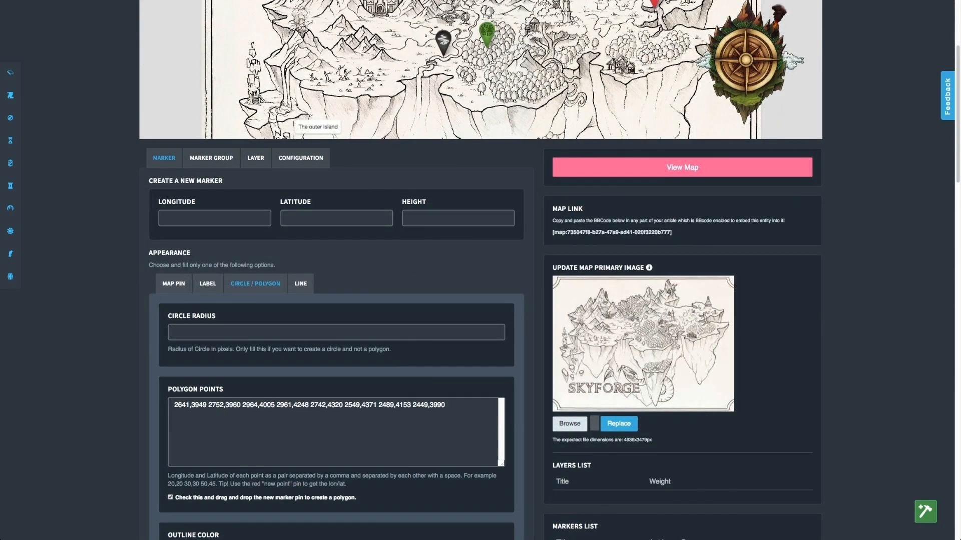
pyautogui.scroll(-4, 480, 270)
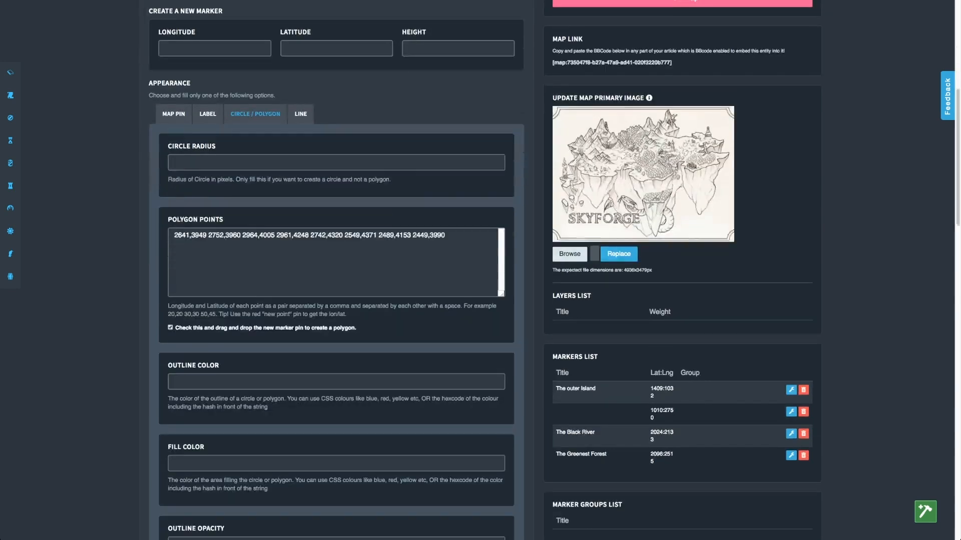
pyautogui.click(336, 380)
pyautogui.write('blue')
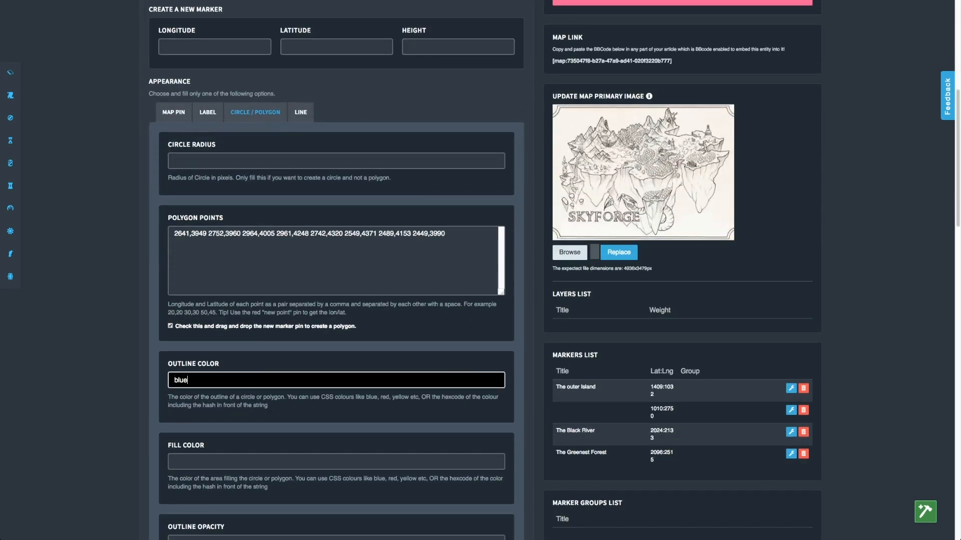
pyautogui.press('Tab')
pyautogui.write('000000')
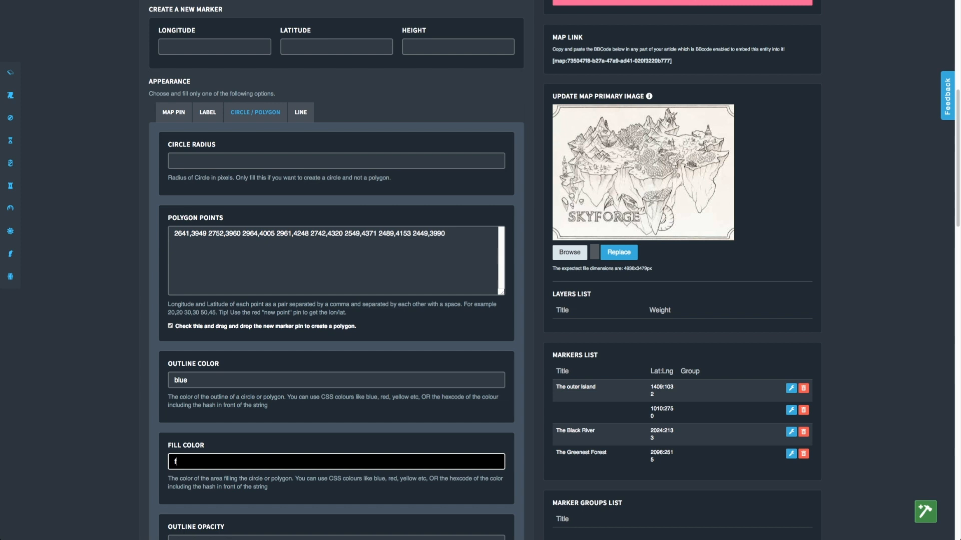
pyautogui.write('#000000')
# Set the polygon's outline opacity to 50 and fill opacity to 20, and create the marker
pyautogui.scroll(-2, 336, 270)
pyautogui.press('Tab')
pyautogui.write('50')
pyautogui.press('Tab')
pyautogui.write('50')
pyautogui.scroll(-10, 336, 270)
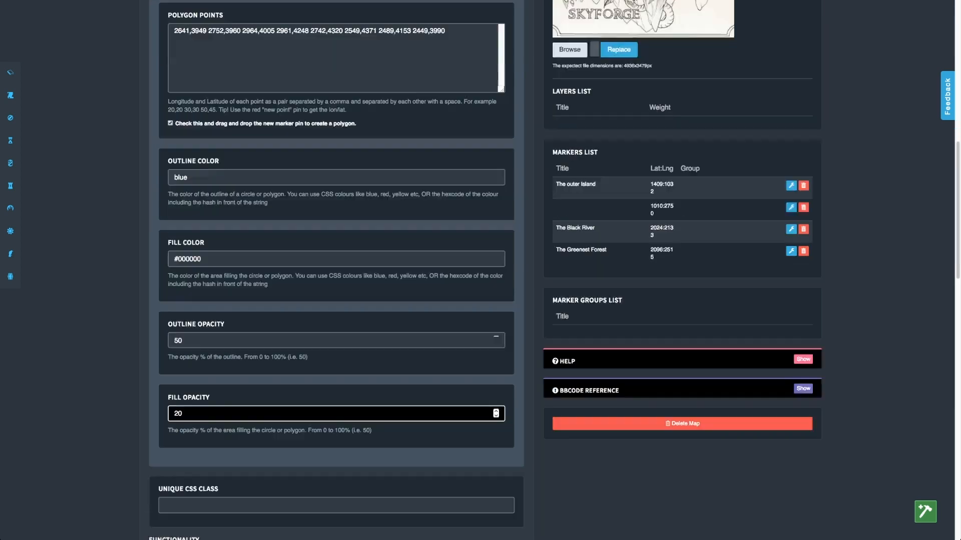
pyautogui.scroll(-5, 337, 270)
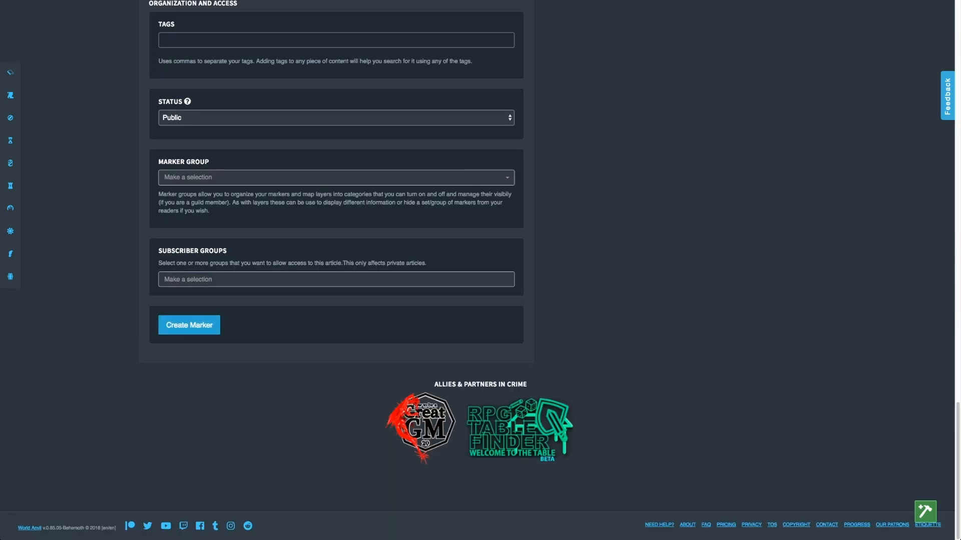
pyautogui.click(190, 325)
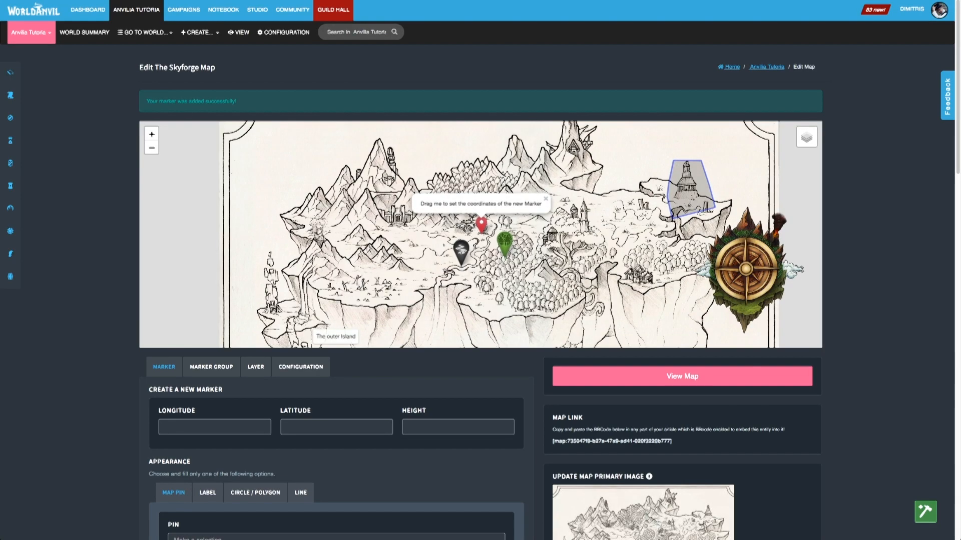
# Examine the polygon around the upper-right tower and its popup on the map
pyautogui.moveTo(681, 196); pyautogui.dragTo(642, 206)
pyautogui.click(642, 206)
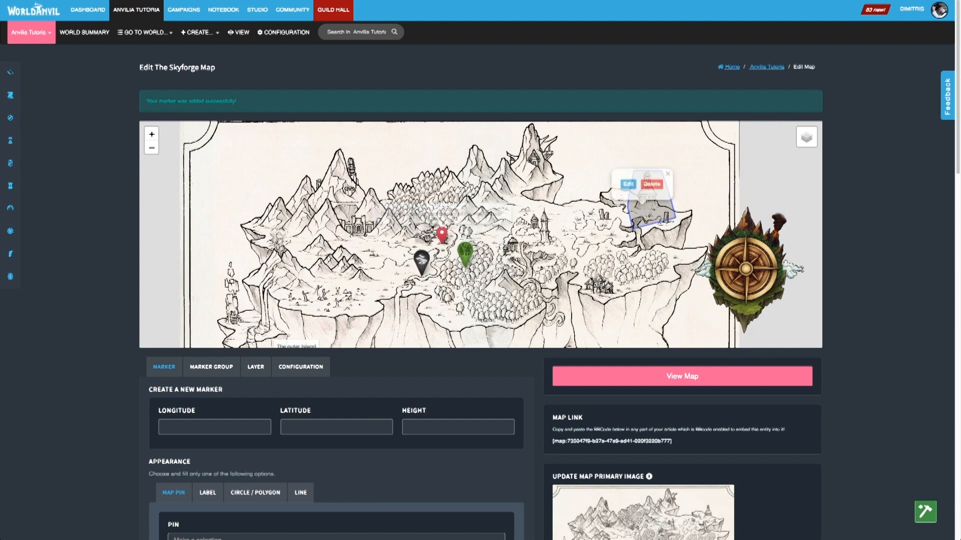
pyautogui.click(634, 222)
pyautogui.click(660, 190)
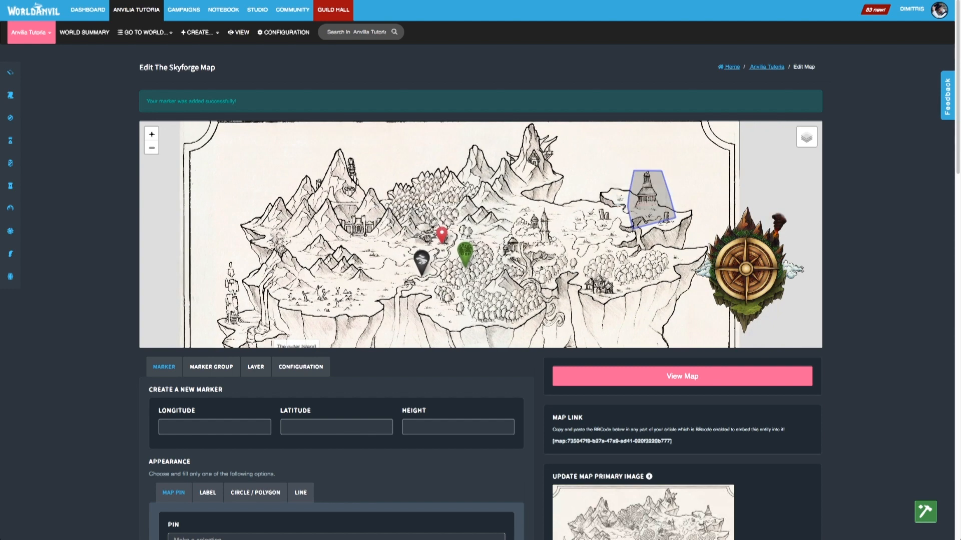
# Choose the line appearance for a new marker and enable creating the line by moving the marker pin
pyautogui.moveTo(480, 280)
pyautogui.mouseDown()
pyautogui.moveTo(512, 210)
pyautogui.moveTo(522, 232)
pyautogui.mouseUp()
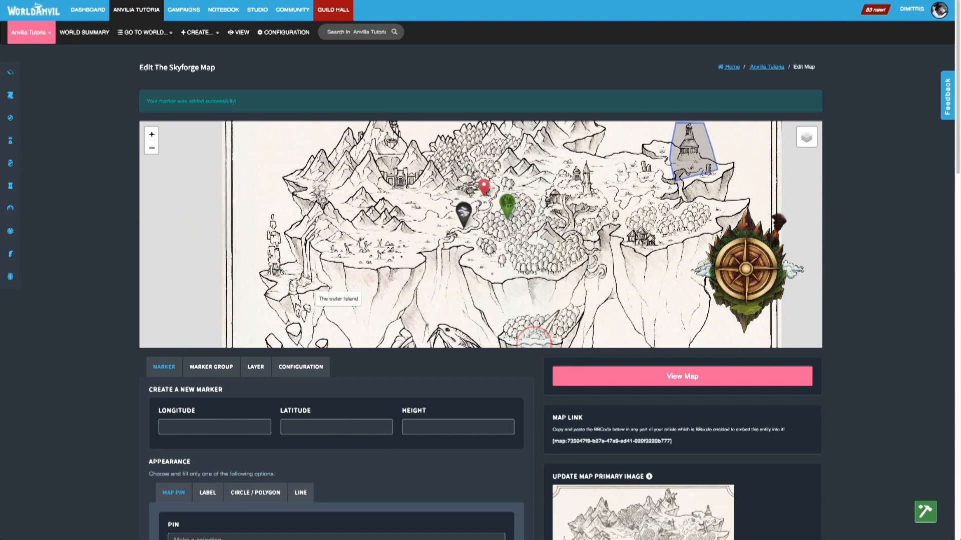
pyautogui.click(300, 493)
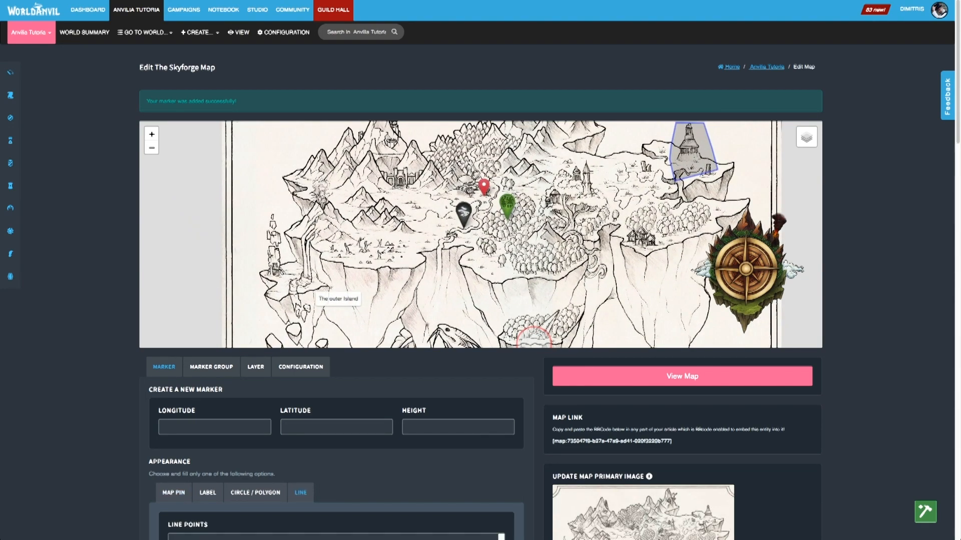
pyautogui.scroll(-4, 300, 493)
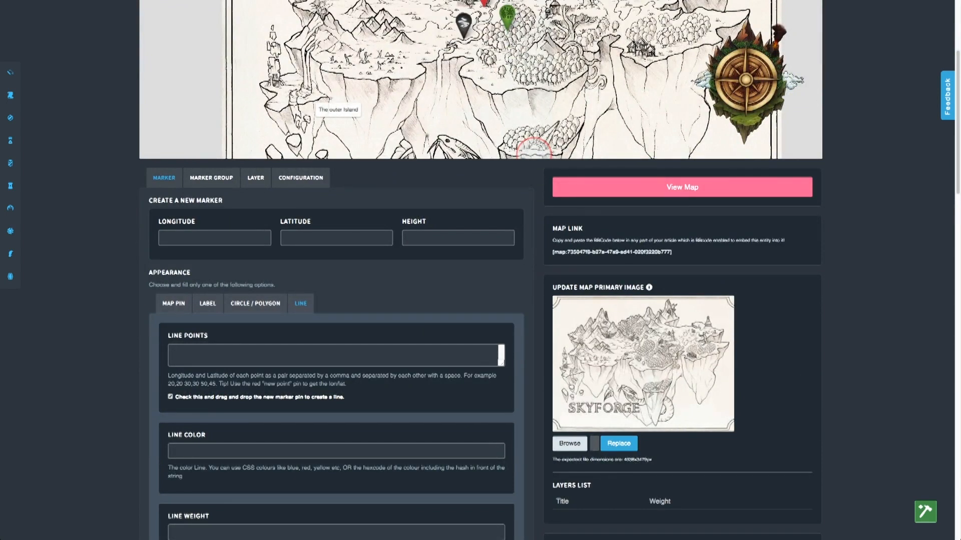
pyautogui.scroll(4, 480, 270)
pyautogui.press('Up')
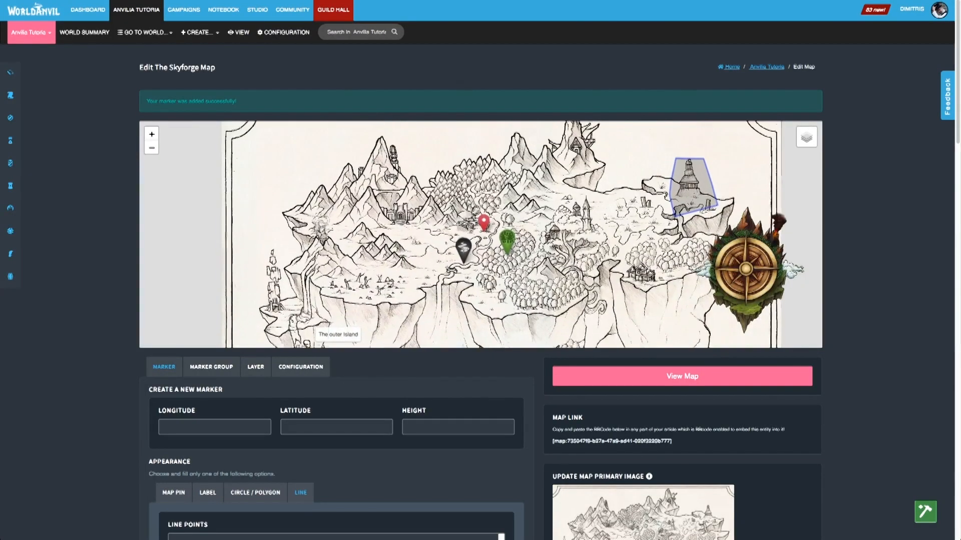
# Trace a line from the castle past the bridge to the southern cliff edge, with color #ff0000 and weight 2
pyautogui.moveTo(483, 227)
pyautogui.mouseDown()
pyautogui.moveTo(397, 220)
pyautogui.moveTo(439, 245)
pyautogui.moveTo(442, 267)
pyautogui.moveTo(526, 276)
pyautogui.moveTo(544, 312)
pyautogui.mouseUp()
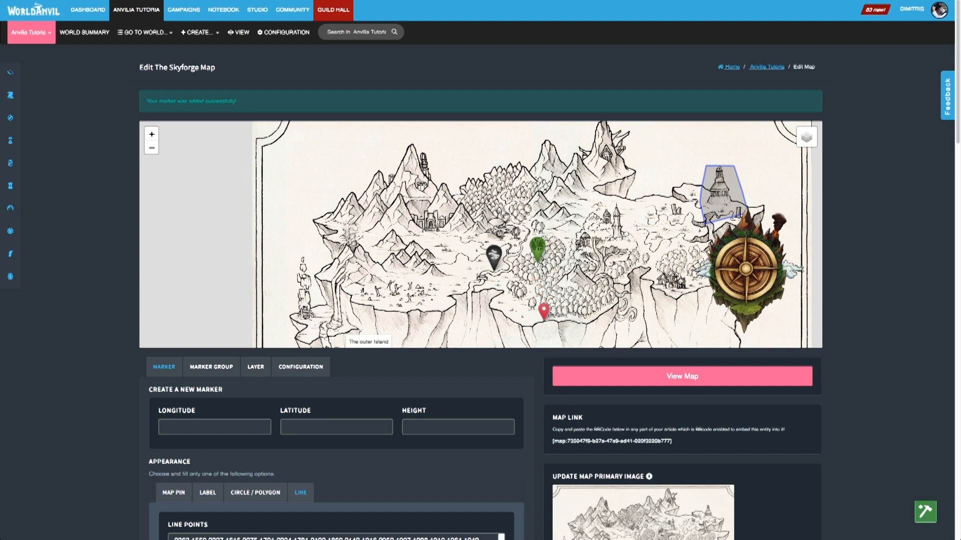
pyautogui.scroll(-5, 544, 311)
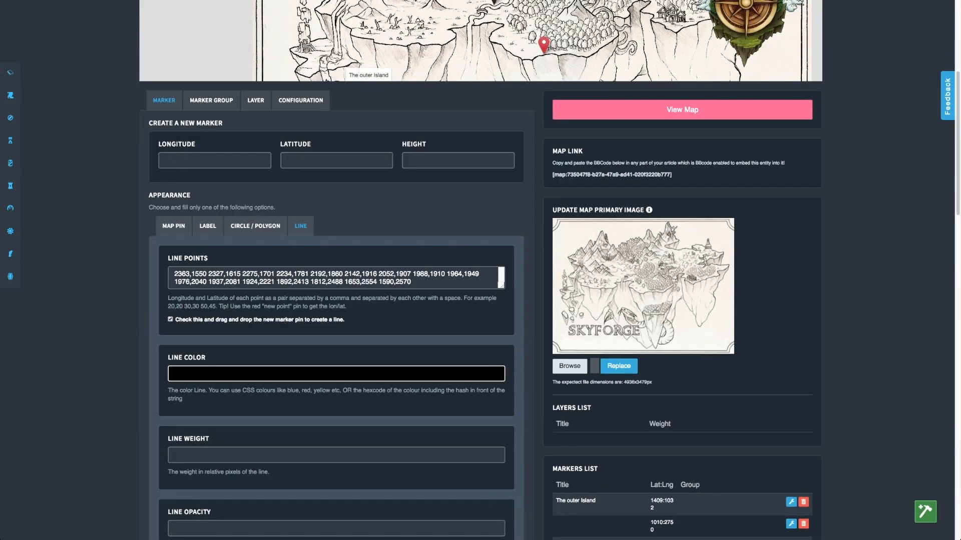
pyautogui.write('#ff0000')
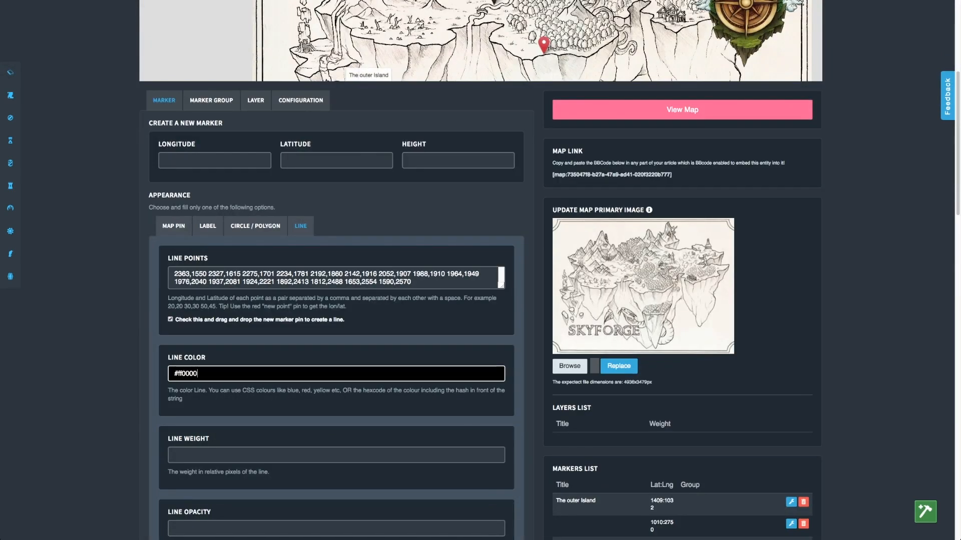
pyautogui.press('Tab')
pyautogui.write('2')
pyautogui.press('Tab')
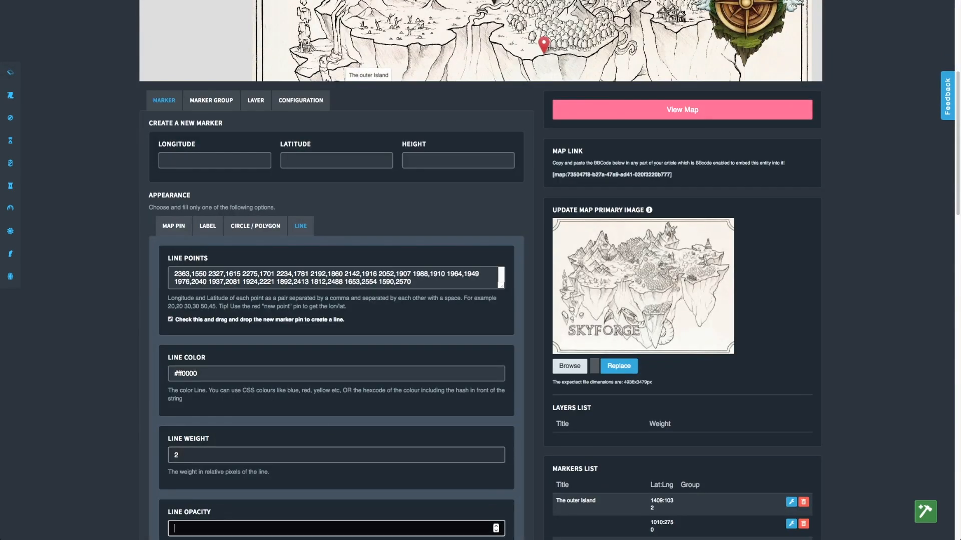
# Set the line's opacity to 50 and its dash array to 5 5, and create the line marker
pyautogui.write('50')
pyautogui.scroll(-1, 480, 270)
pyautogui.scroll(1, 481, 270)
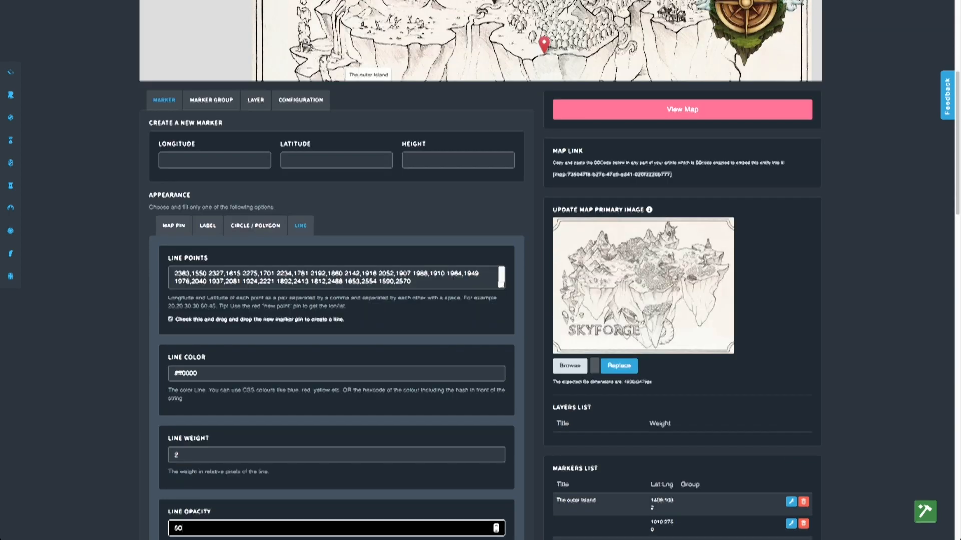
pyautogui.scroll(-3, 481, 270)
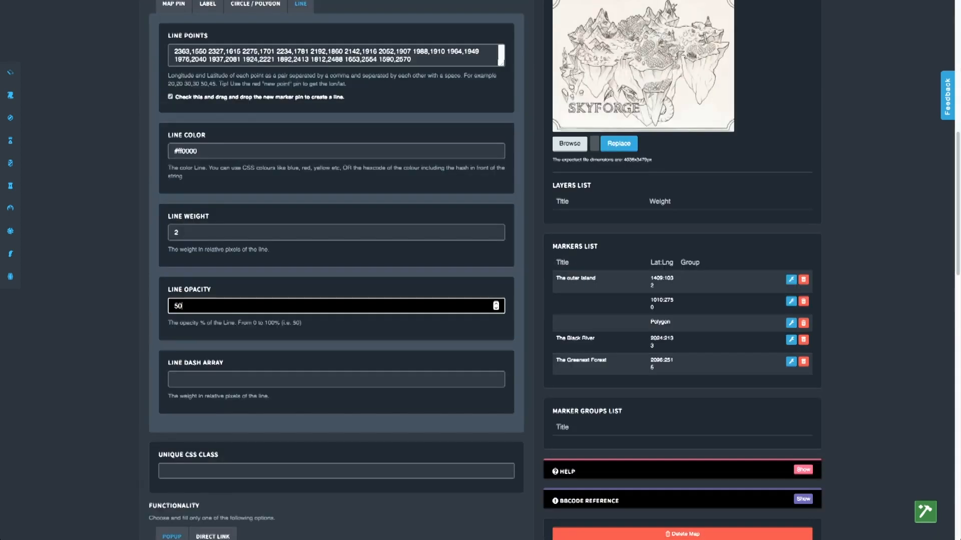
pyautogui.scroll(-1, 480, 270)
pyautogui.click(175, 363)
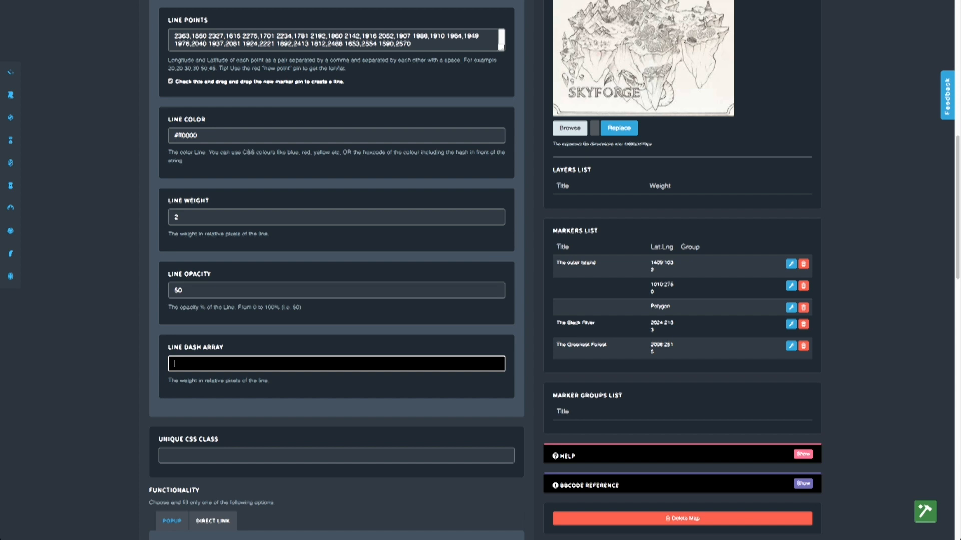
pyautogui.write('7')
pyautogui.write('5 5')
pyautogui.press('Return')
pyautogui.scroll(3, 432, 230)
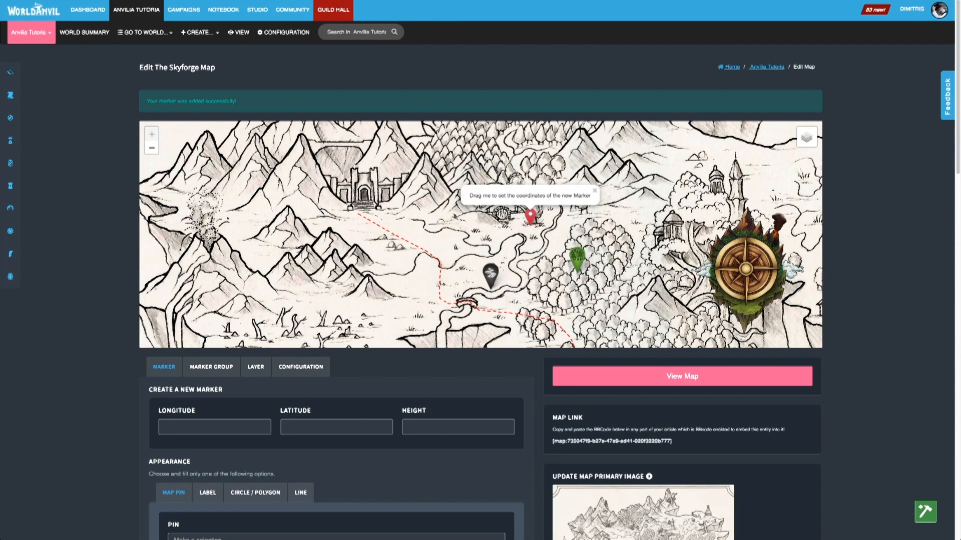
# Create a new map layer titled Skyforge Player Overlay from the Skyforge image file
pyautogui.moveTo(431, 230); pyautogui.dragTo(357, 176)
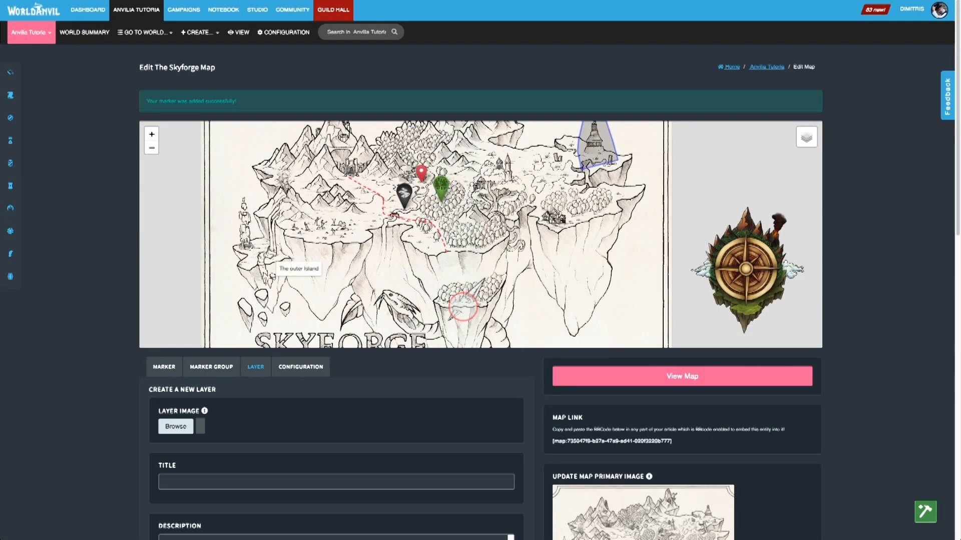
pyautogui.scroll(-2, 480, 270)
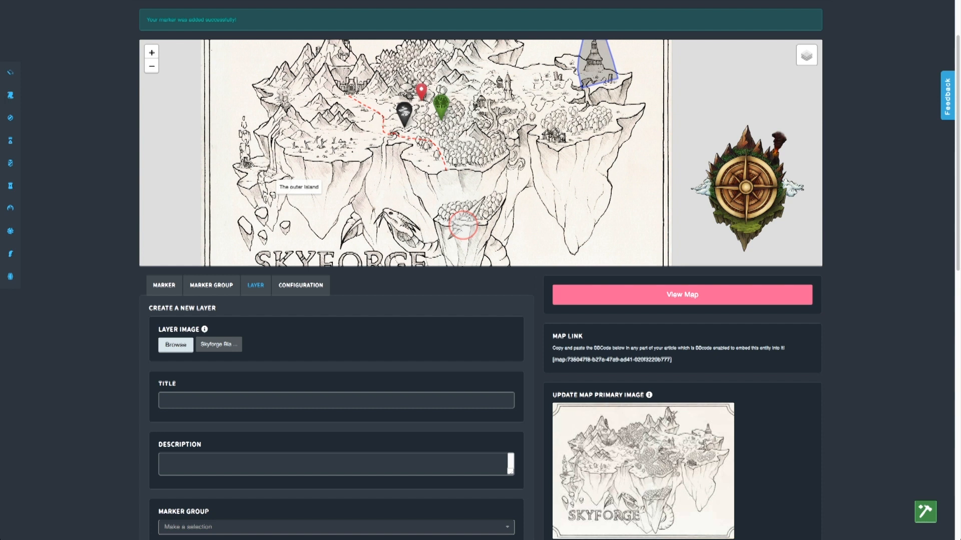
pyautogui.click(220, 400)
pyautogui.write('Sky')
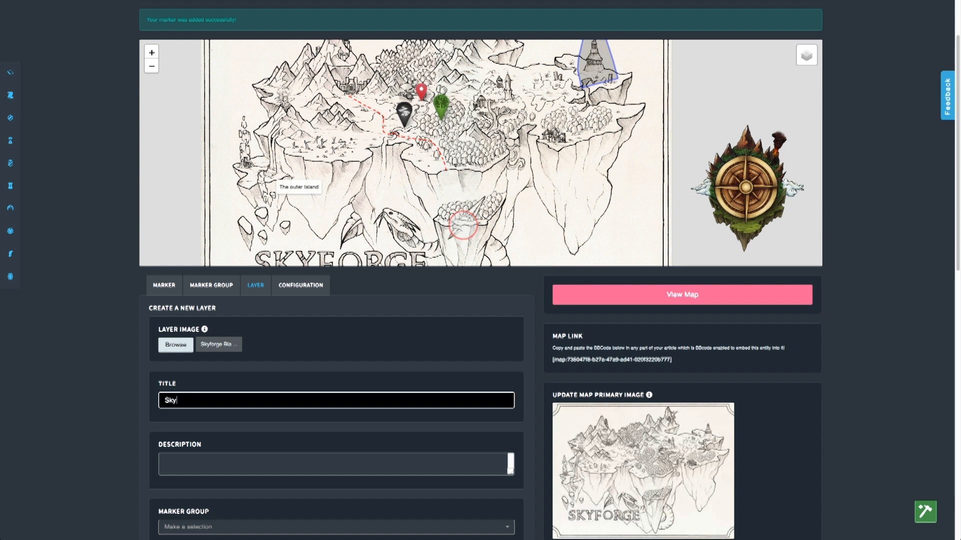
pyautogui.write('forge Plyaer')
pyautogui.press('BackSpace')
pyautogui.press('BackSpace')
pyautogui.press('BackSpace')
pyautogui.write('ayer Overlay')
pyautogui.press('Return')
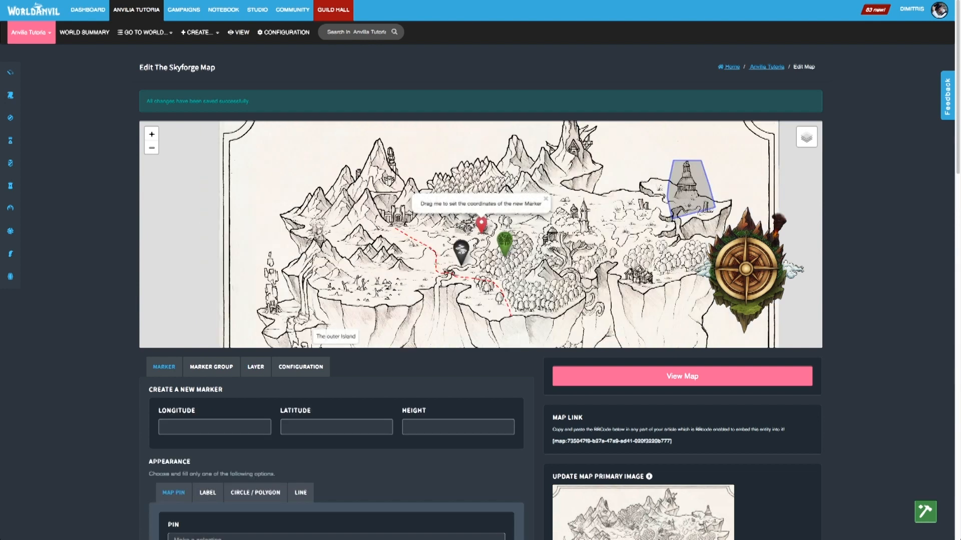
# Compare the Skyforge Player Overlay layer with the Base layer by switching the map between them
pyautogui.moveTo(806, 137)
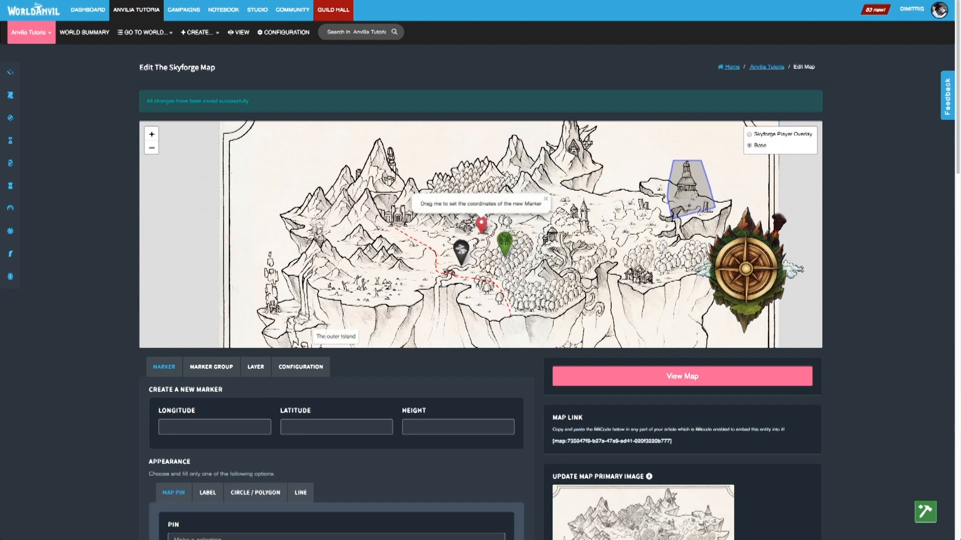
pyautogui.click(749, 134)
pyautogui.click(749, 145)
pyautogui.click(750, 134)
pyautogui.click(750, 145)
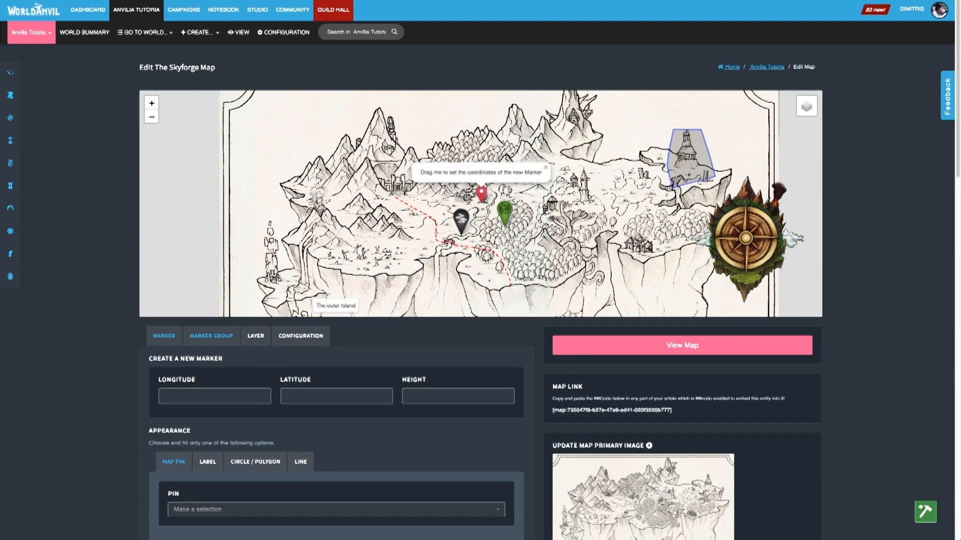
# Create a new marker group titled Dungeon Master Notes
pyautogui.click(212, 336)
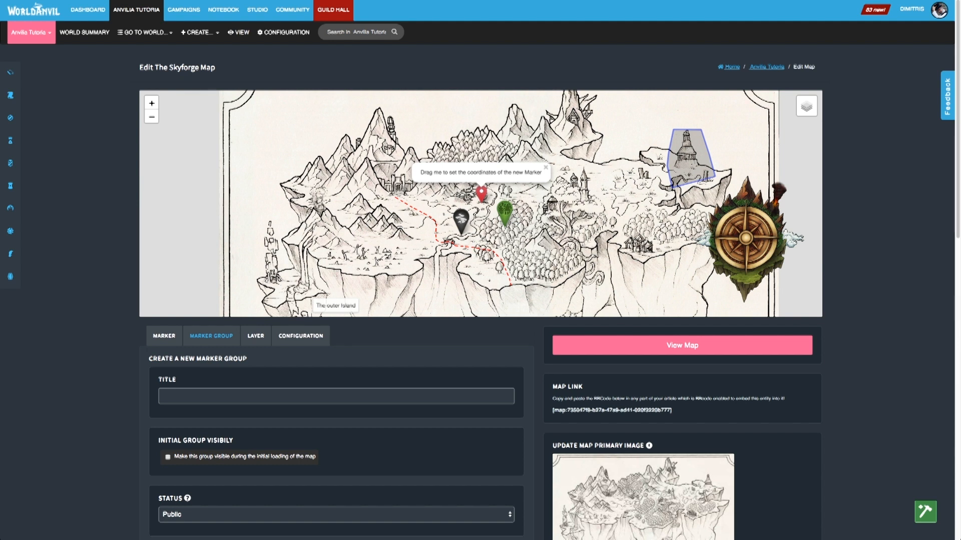
pyautogui.click(165, 396)
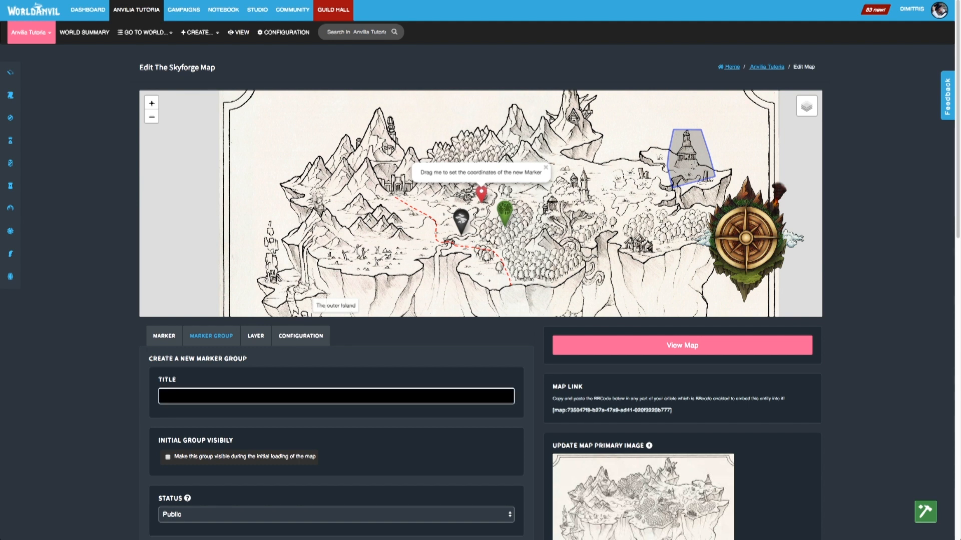
pyautogui.write('D')
pyautogui.write('on Master Notes')
pyautogui.scroll(-1, 336, 458)
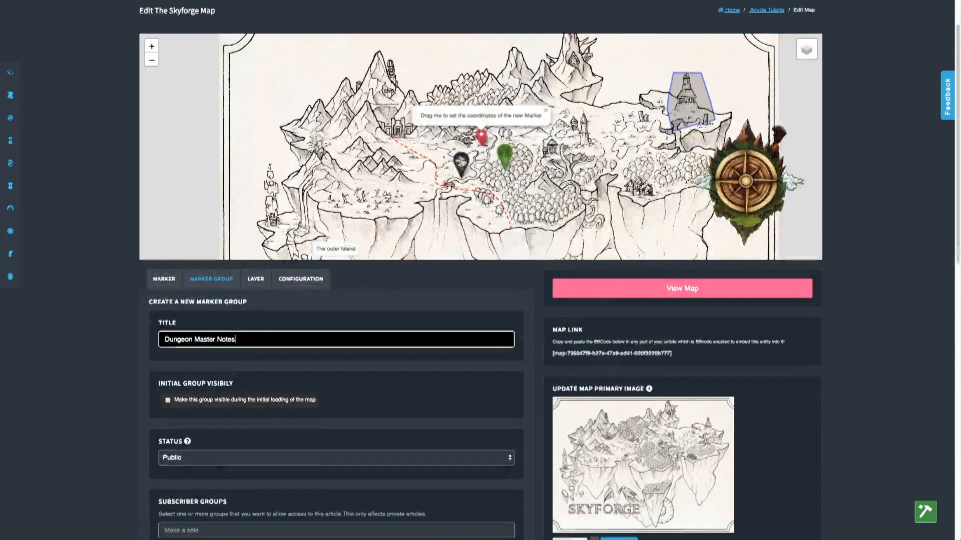
pyautogui.click(336, 458)
pyautogui.scroll(-1, 480, 270)
pyautogui.click(205, 504)
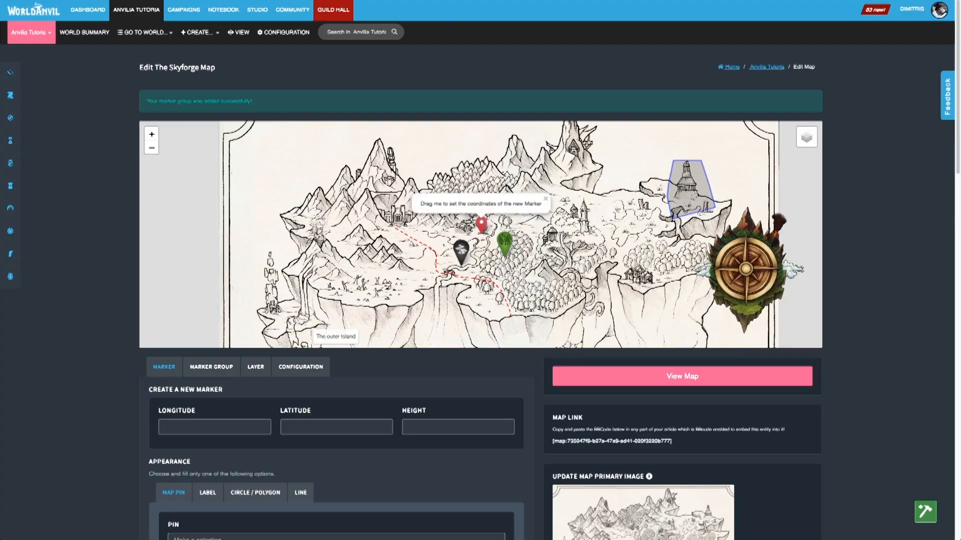
# Toggle the Dungeon Master Notes group on the map and inspect the markers
pyautogui.moveTo(806, 137)
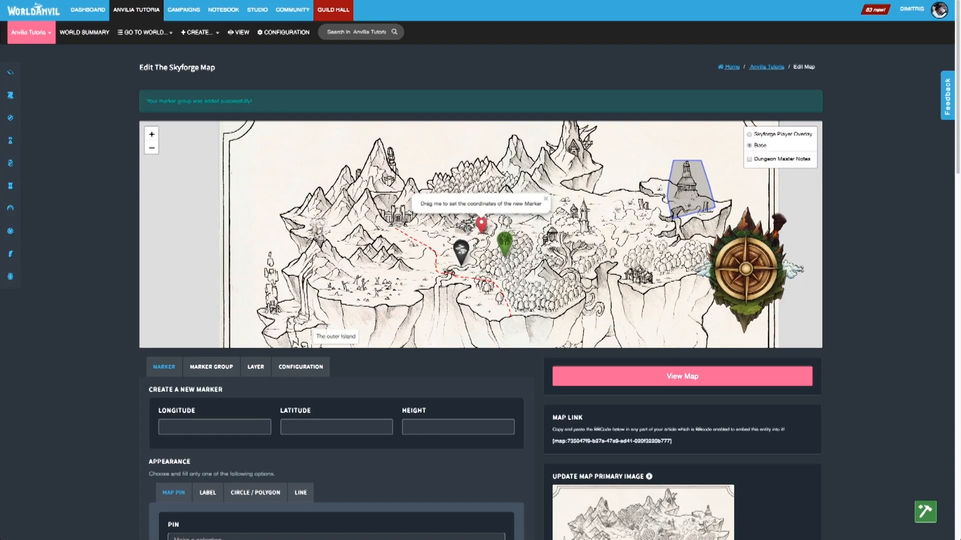
pyautogui.click(749, 159)
pyautogui.scroll(1, 437, 261)
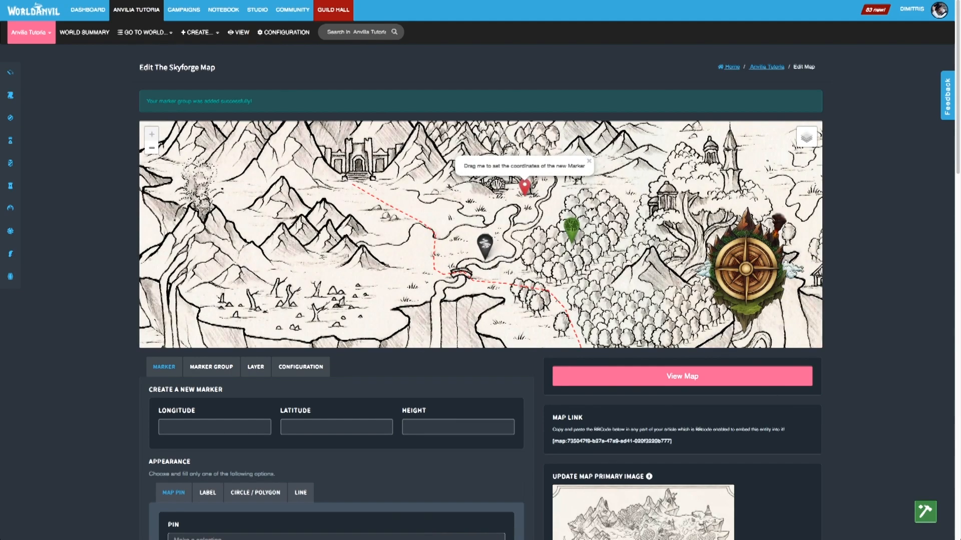
# Edit The outer Island marker, assign it to the Dungeon Master Notes marker group and save it
pyautogui.scroll(-8, 480, 270)
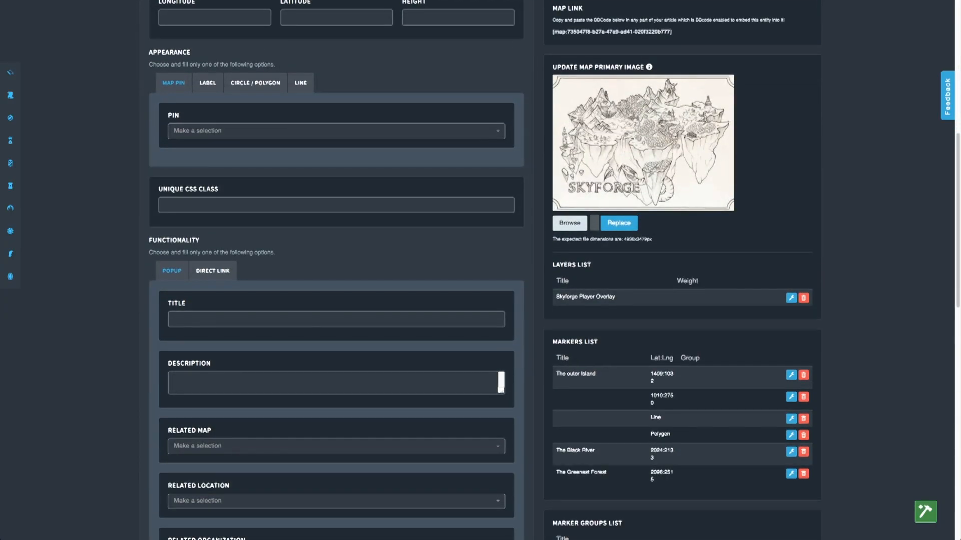
pyautogui.scroll(-1, 481, 270)
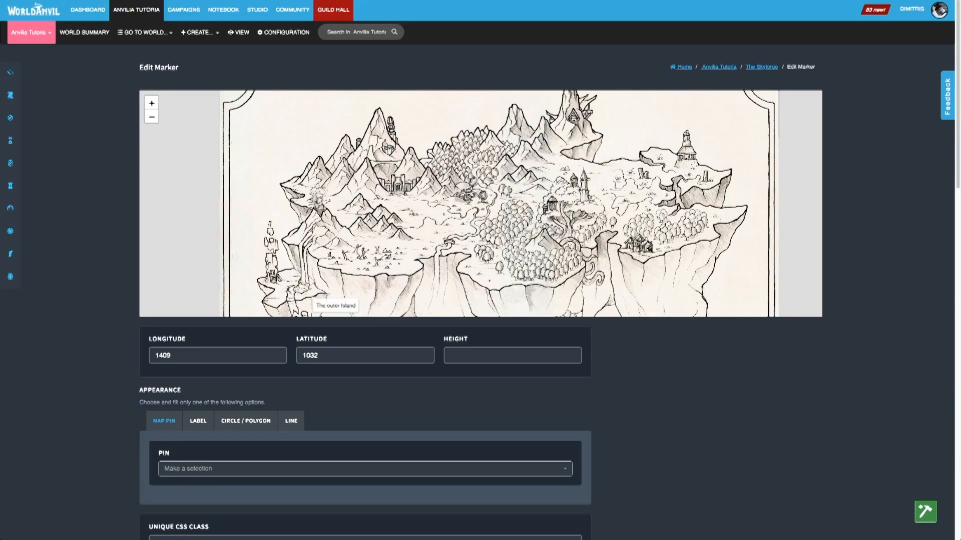
pyautogui.scroll(-5, 481, 270)
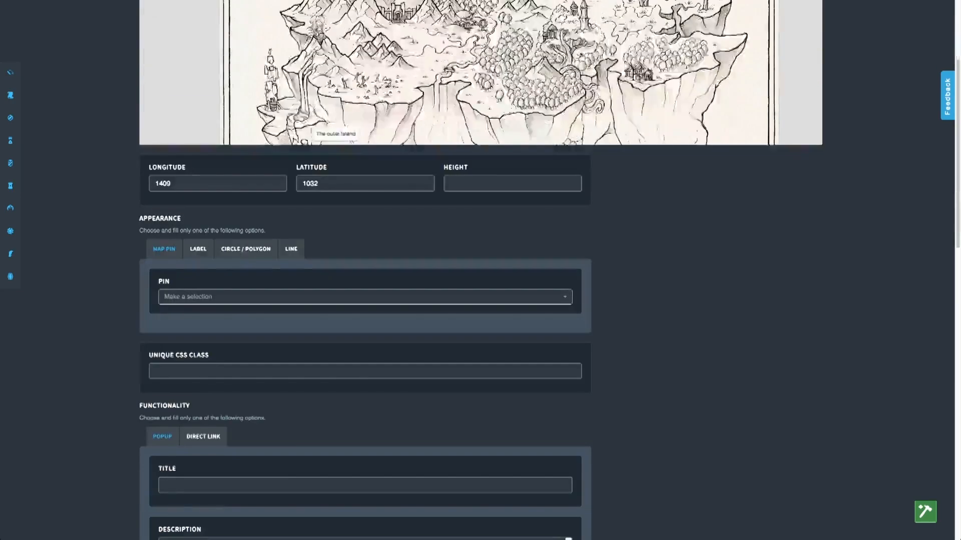
pyautogui.scroll(-4, 365, 271)
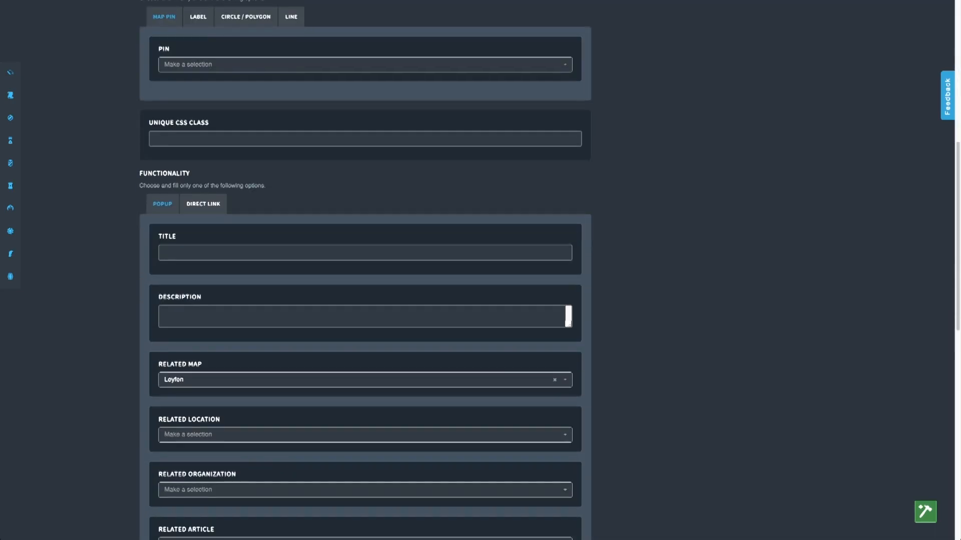
pyautogui.scroll(-2, 365, 270)
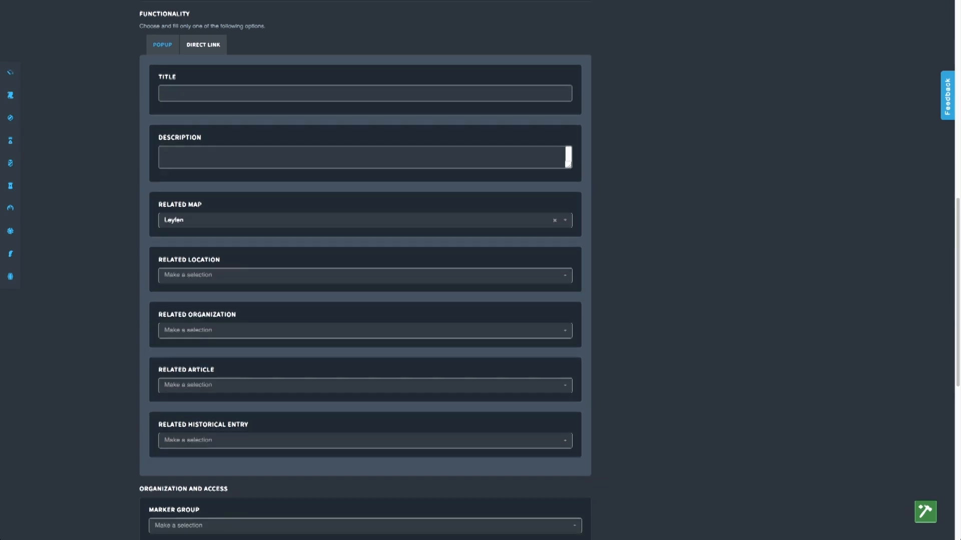
pyautogui.scroll(-2, 365, 270)
pyautogui.click(365, 452)
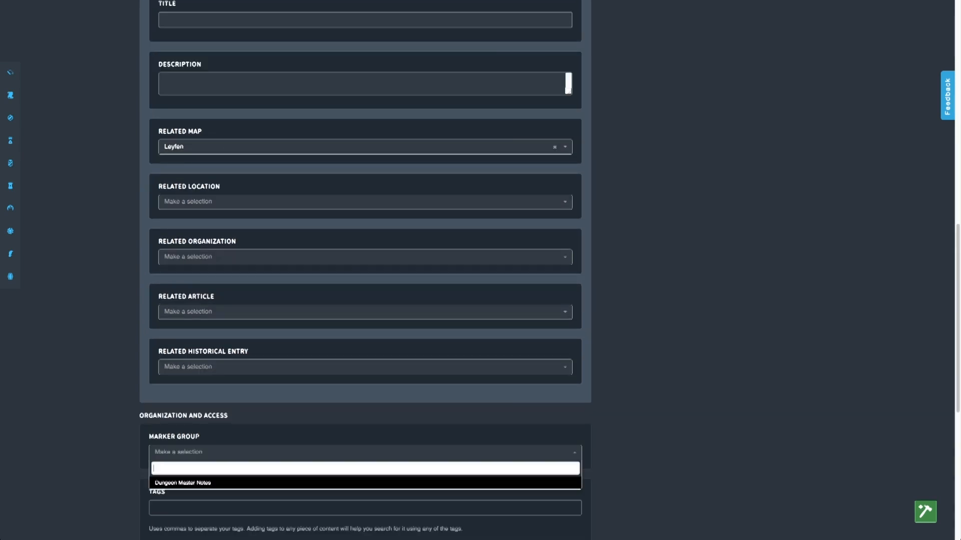
pyautogui.click(182, 483)
pyautogui.scroll(-3, 366, 270)
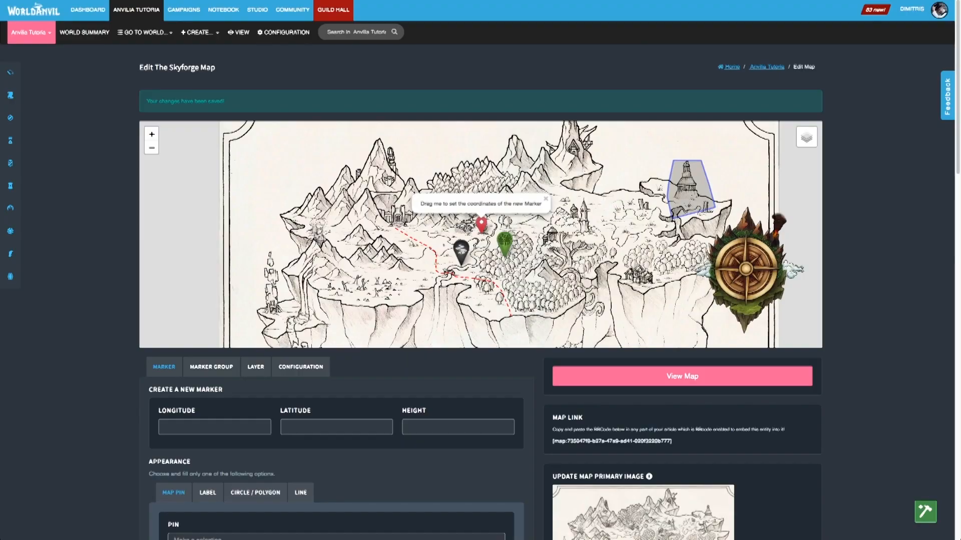
# Open the Skyforge Player Overlay layer for editing and change its title to Skyforge DM Overlay
pyautogui.scroll(-8, 480, 270)
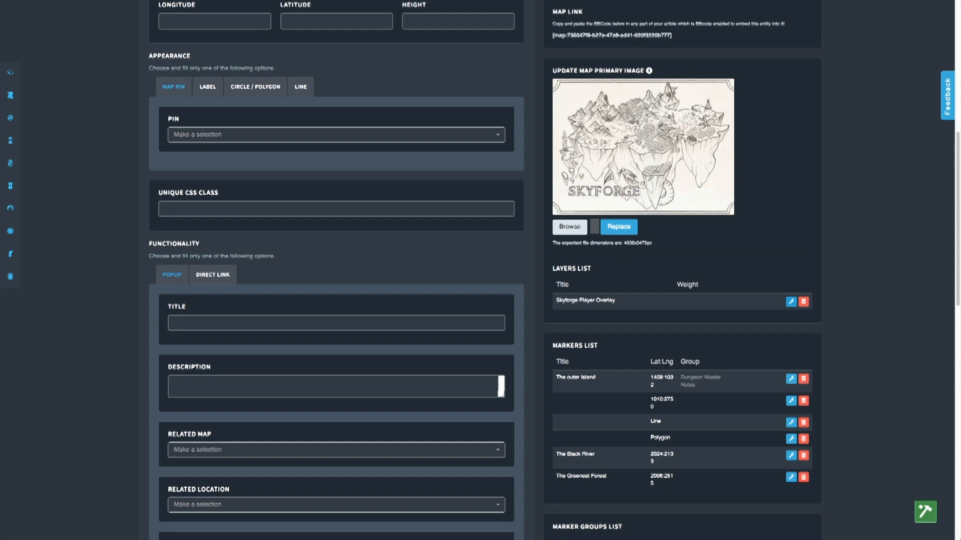
pyautogui.click(791, 302)
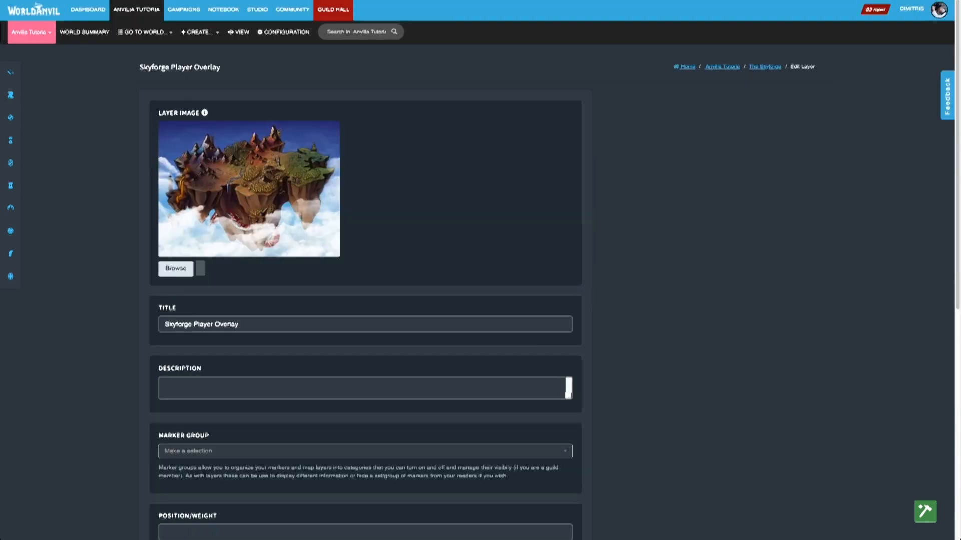
pyautogui.doubleClick(203, 325)
pyautogui.write('D')
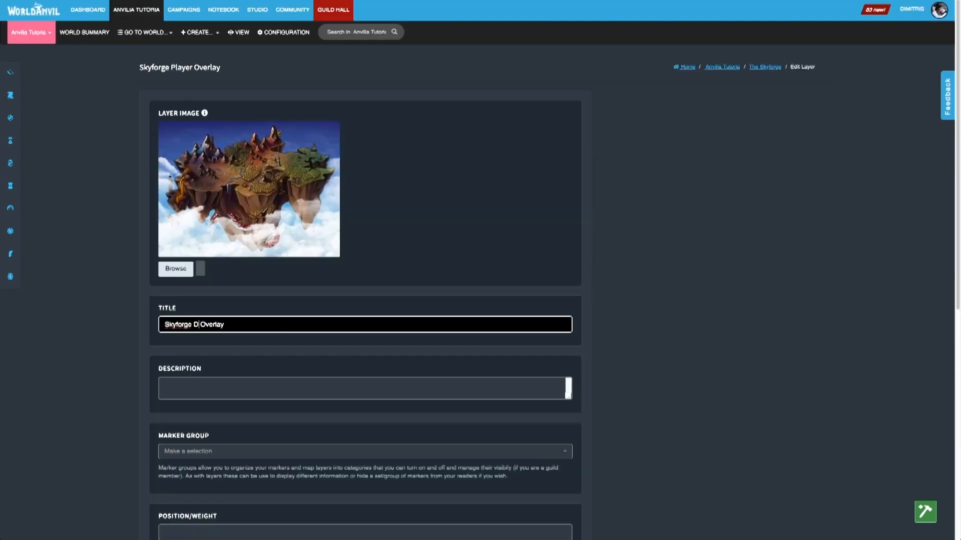
pyautogui.write('n')
pyautogui.press('BackSpace')
pyautogui.write('M')
# Assign the layer to the Dungeon Master Notes marker group and save the changes
pyautogui.scroll(-8, 203, 325)
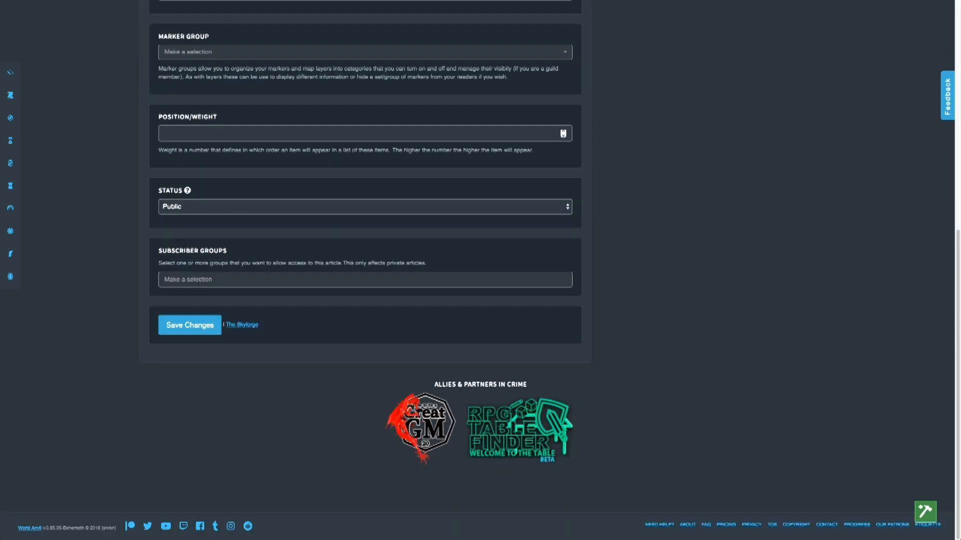
pyautogui.click(564, 52)
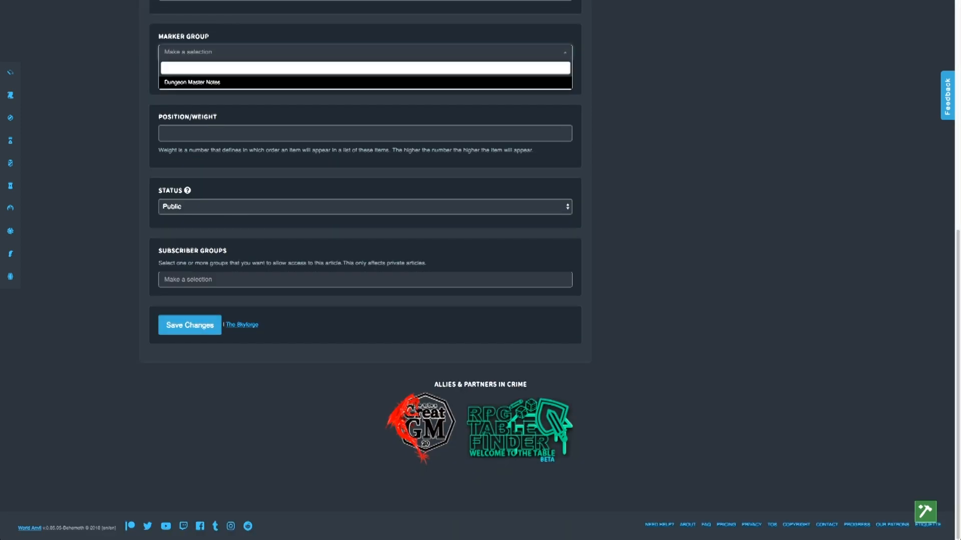
pyautogui.click(192, 82)
pyautogui.click(190, 326)
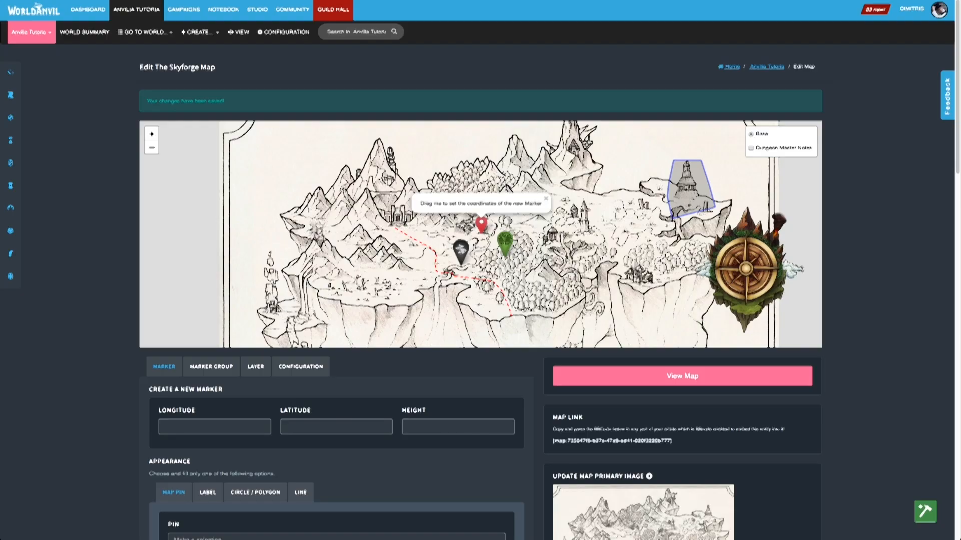
# Turn on the Dungeon Master Notes group on the map to check the overlay and its markers
pyautogui.moveTo(591, 250); pyautogui.dragTo(579, 222)
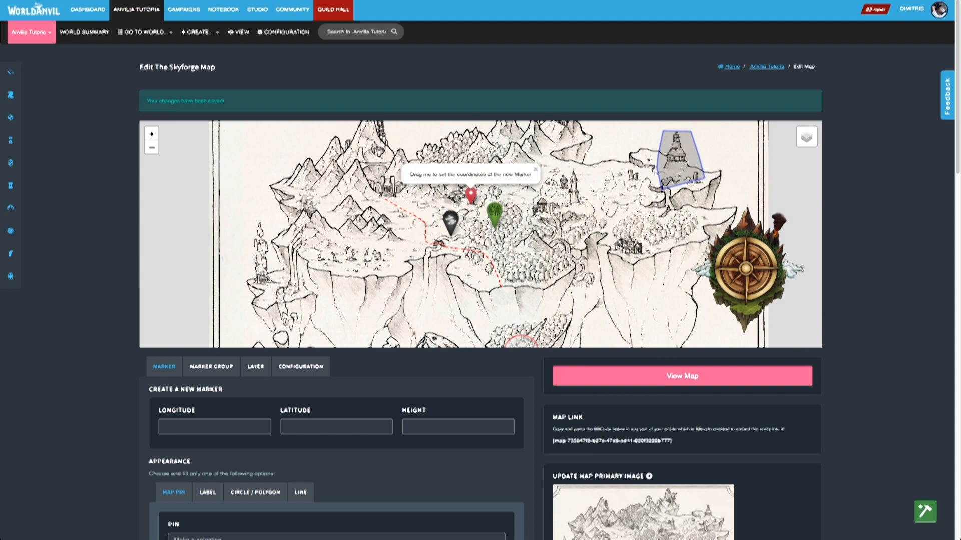
pyautogui.moveTo(806, 137)
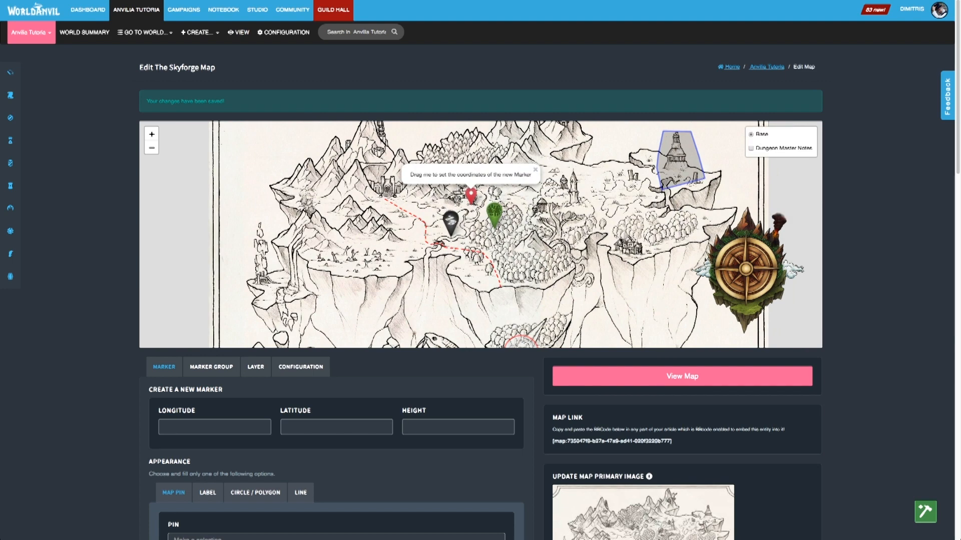
pyautogui.click(751, 148)
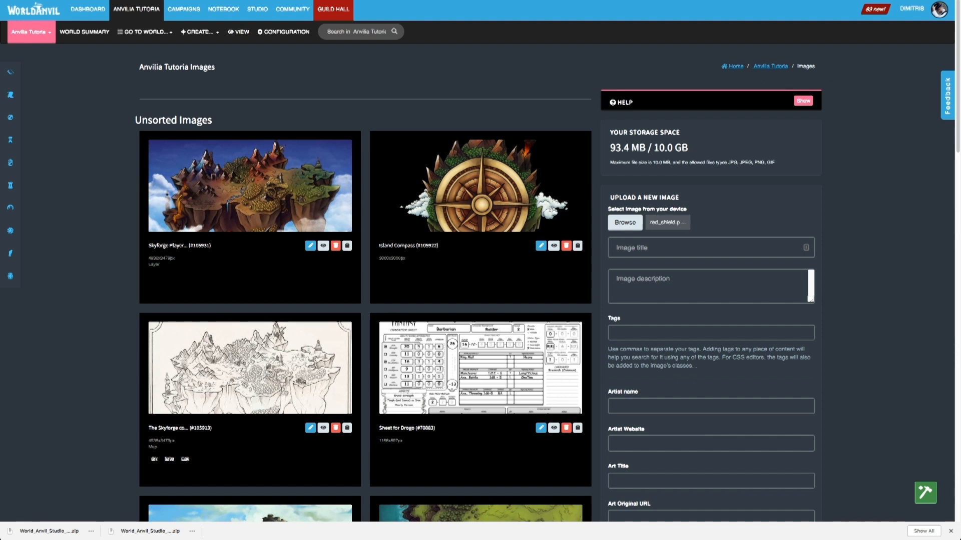
# Title the selected red_shield image "Red, Shield" and upload it to the world's images
pyautogui.click(710, 248)
pyautogui.write('r')
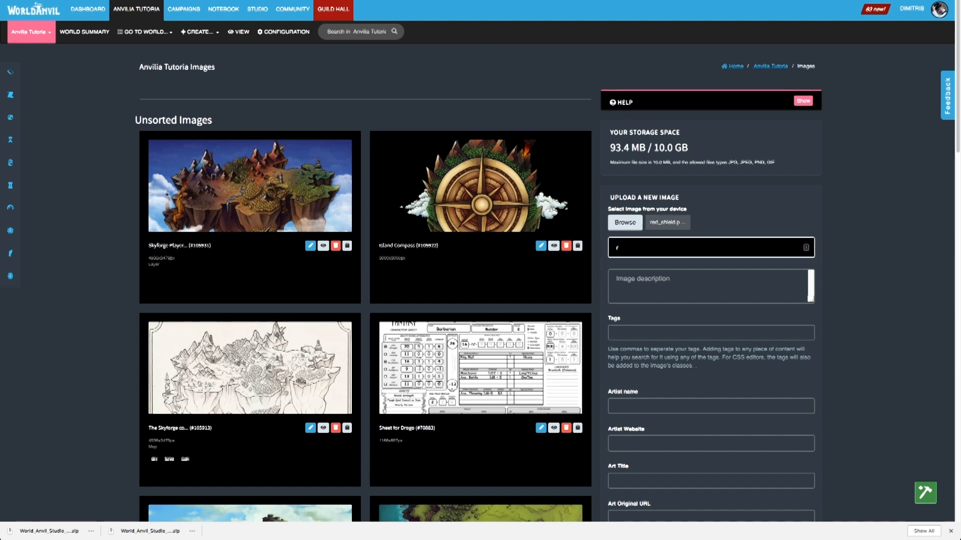
pyautogui.write('ed, Shield')
pyautogui.scroll(-2, 480, 280)
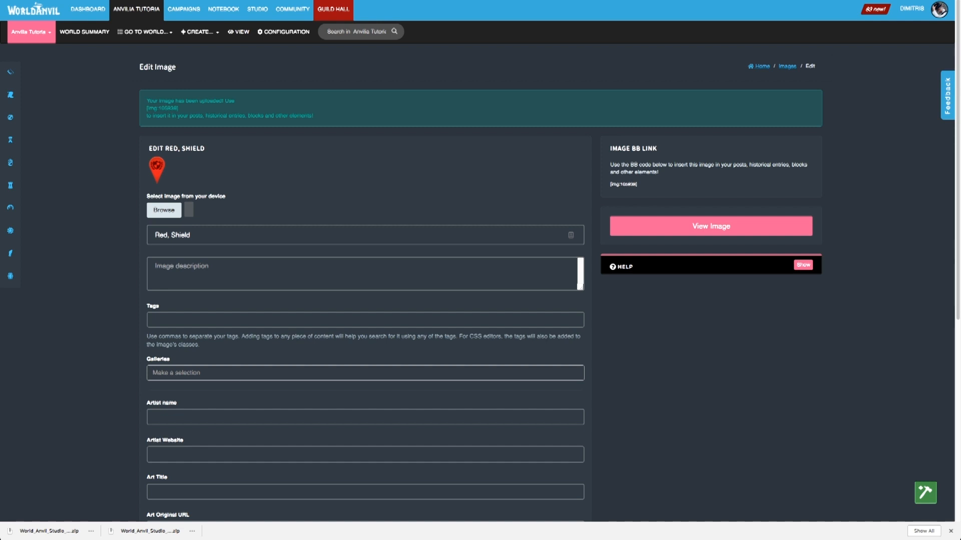
# Start a new map pin in the Creator's Studio titled "Shield, Red", with pin image Red, Shield and shadow image Shadow
pyautogui.click(257, 9)
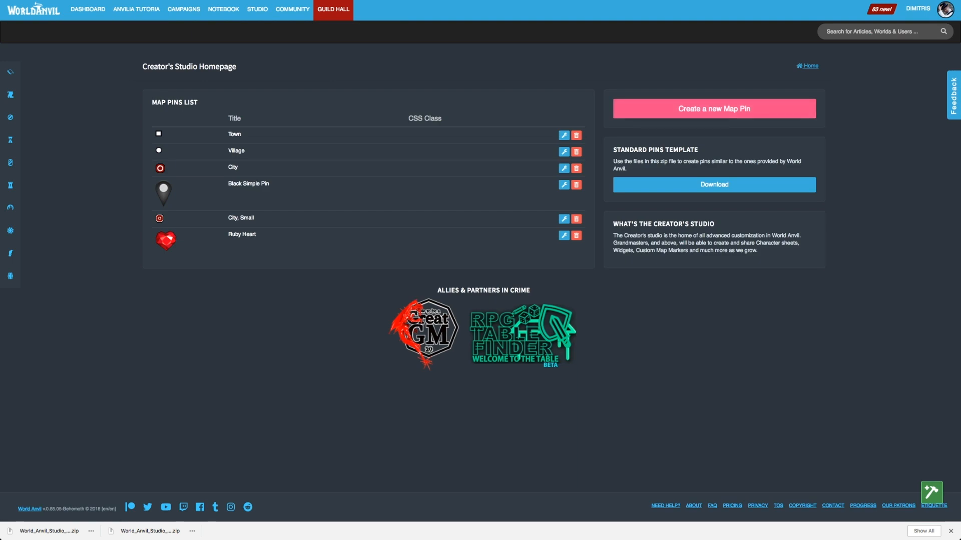
pyautogui.click(714, 108)
pyautogui.write('Shield, Red')
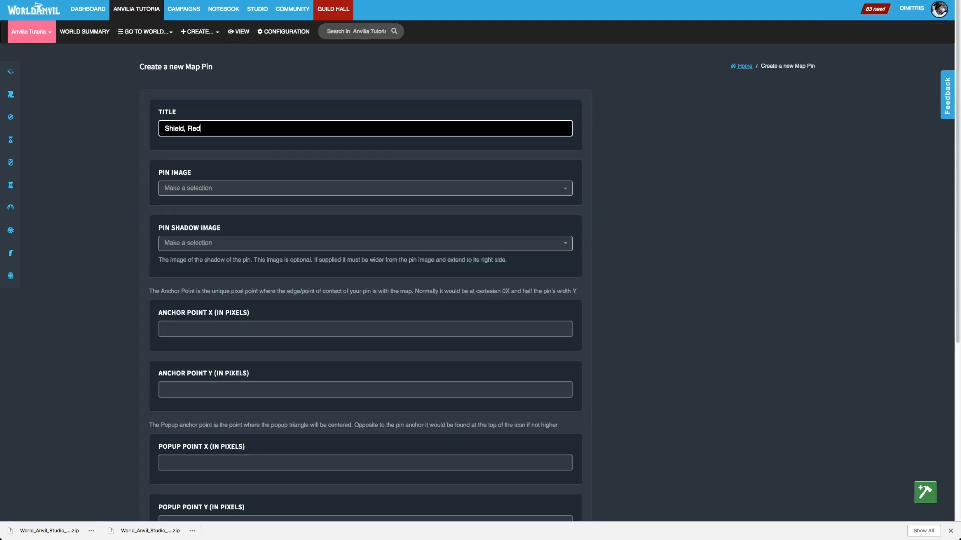
pyautogui.press('Tab')
pyautogui.press('Return')
pyautogui.press('Tab')
pyautogui.write('sha')
pyautogui.press('Return')
pyautogui.press('Tab')
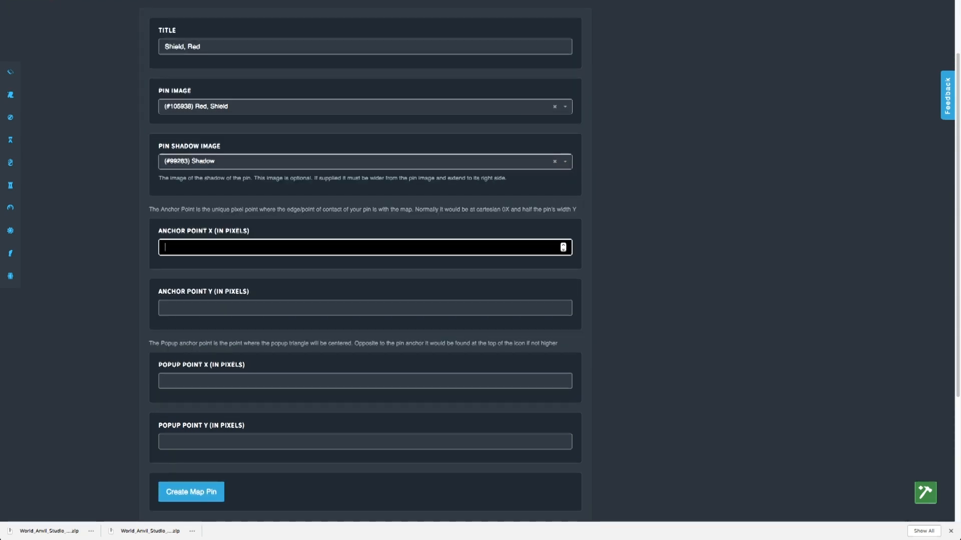
# Set the pin's anchor point to X 17, Y 60 and its popup point to X 1, Y -50, and create the pin
pyautogui.write('17')
pyautogui.press('Tab')
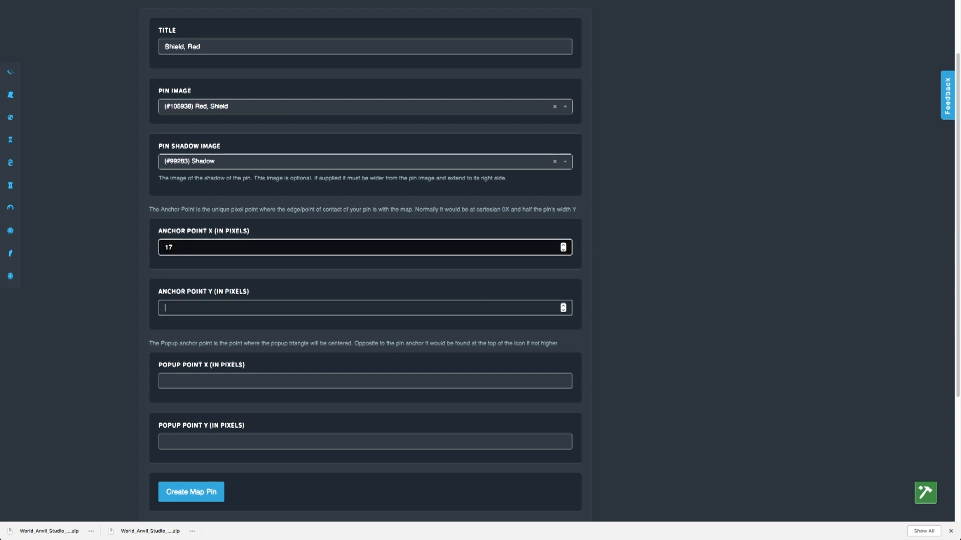
pyautogui.write('60')
pyautogui.press('Tab')
pyautogui.write('1')
pyautogui.press('Tab')
pyautogui.write('-50')
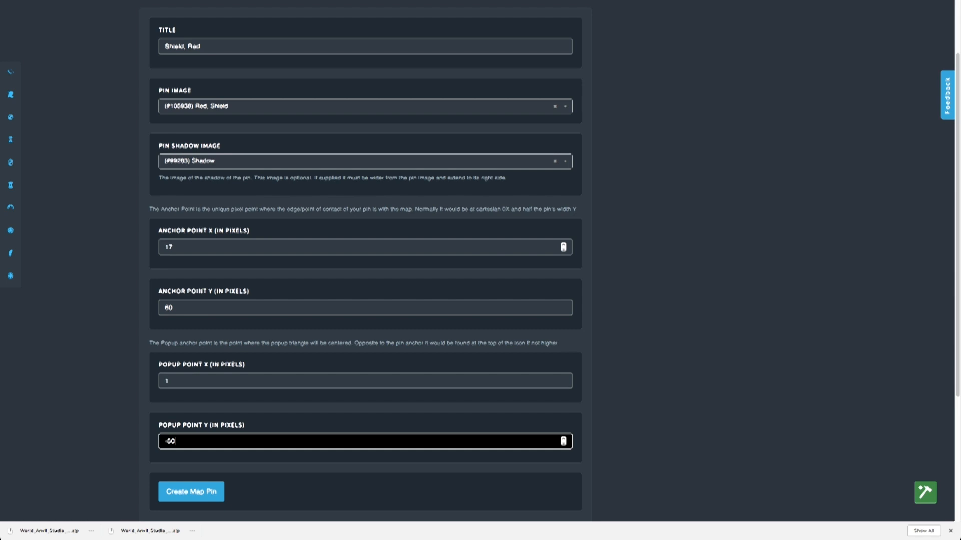
pyautogui.press('Return')
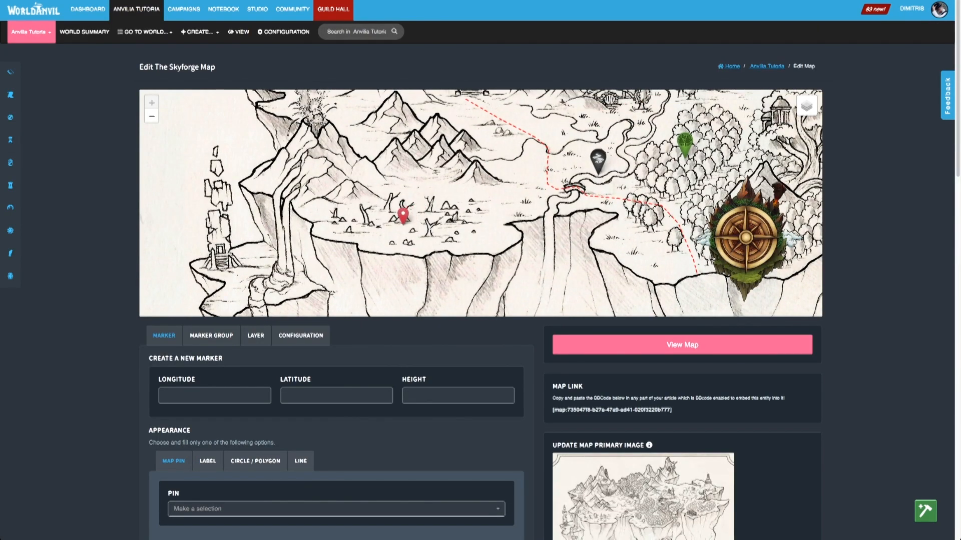
# Place the new marker on the field of dead trees below the western mountains and give it the Shield, Red pin
pyautogui.click(403, 220)
pyautogui.scroll(-3, 403, 219)
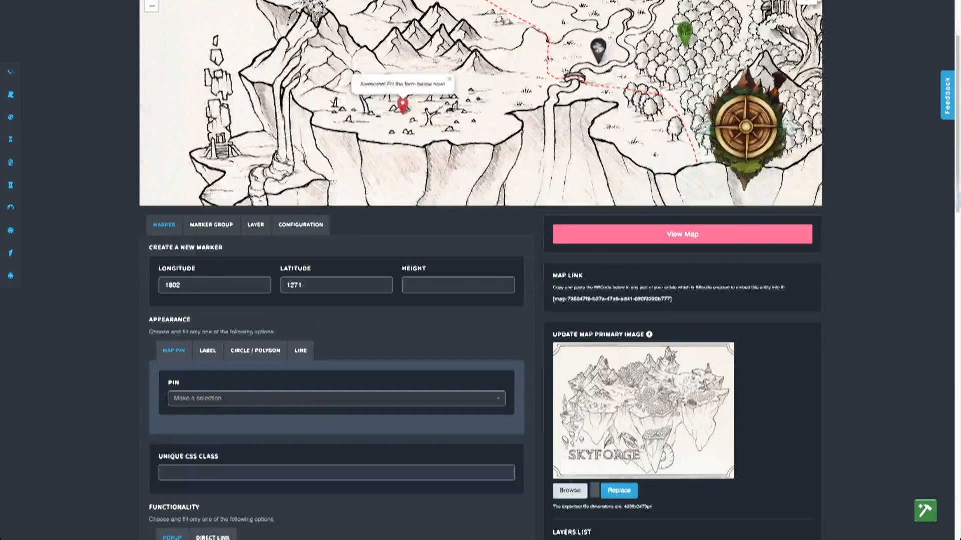
pyautogui.click(336, 398)
pyautogui.write('shie')
pyautogui.press('Return')
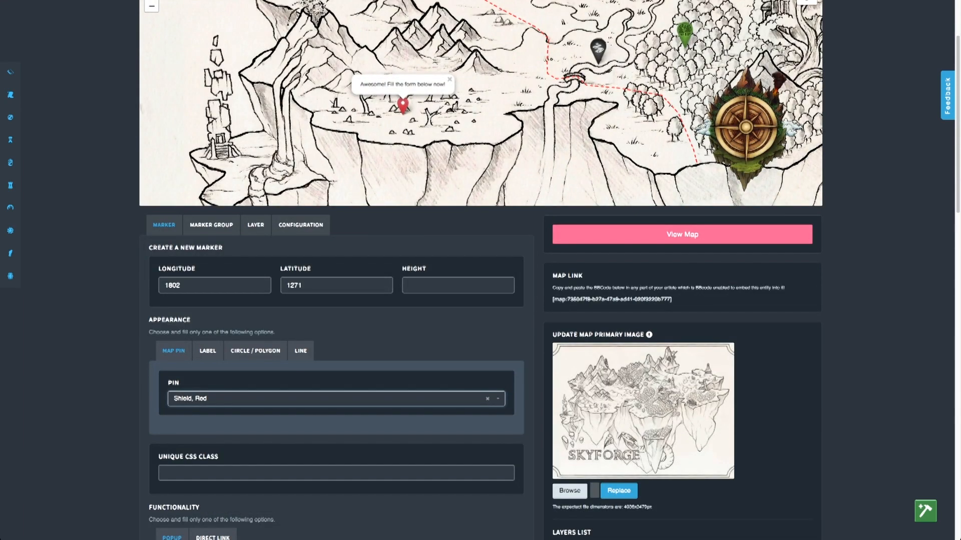
pyautogui.press('Tab')
pyautogui.press('Tab')
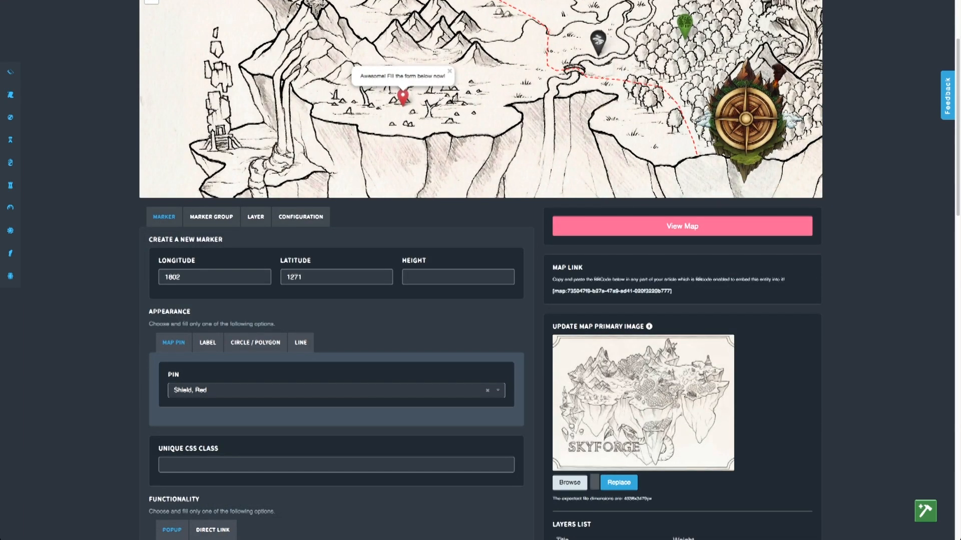
# Title the marker's popup "The Battle of the Red Dawn" and enter the description "More info coming soon"
pyautogui.scroll(-4, 336, 377)
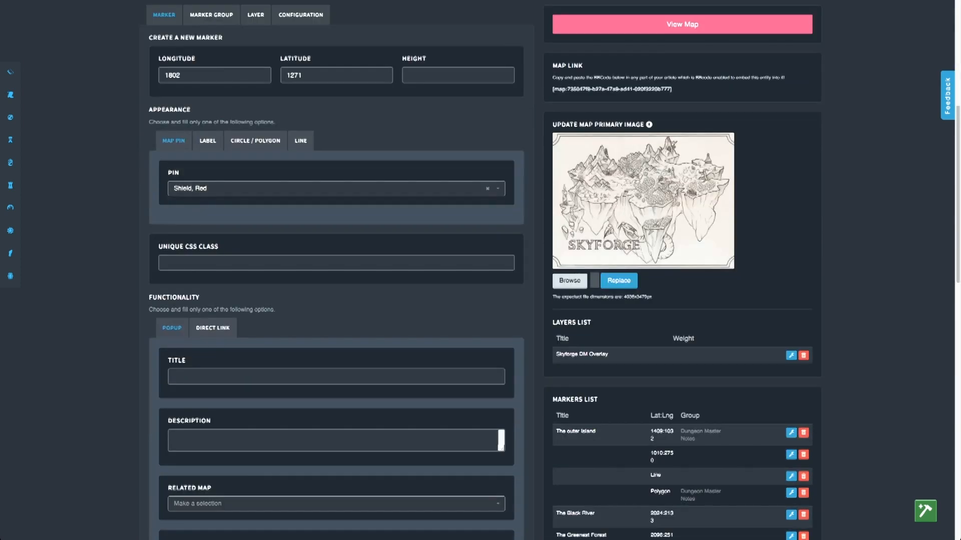
pyautogui.click(337, 377)
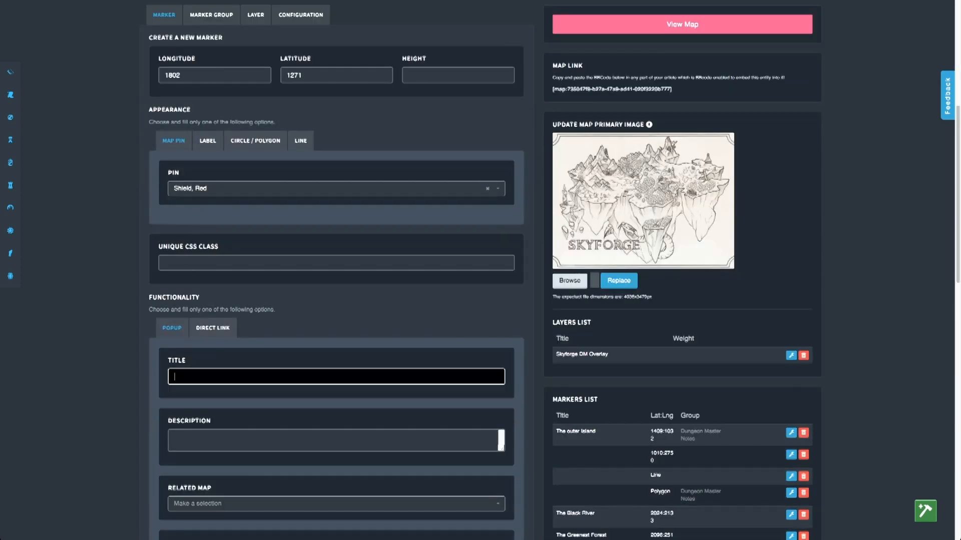
pyautogui.write('The Battle of the Red Dawn')
pyautogui.press('Tab')
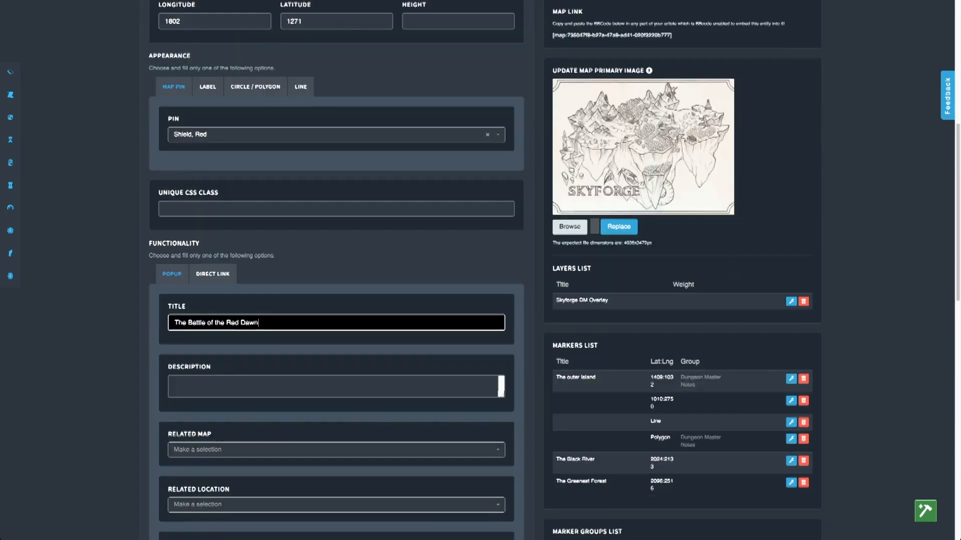
pyautogui.write('More info')
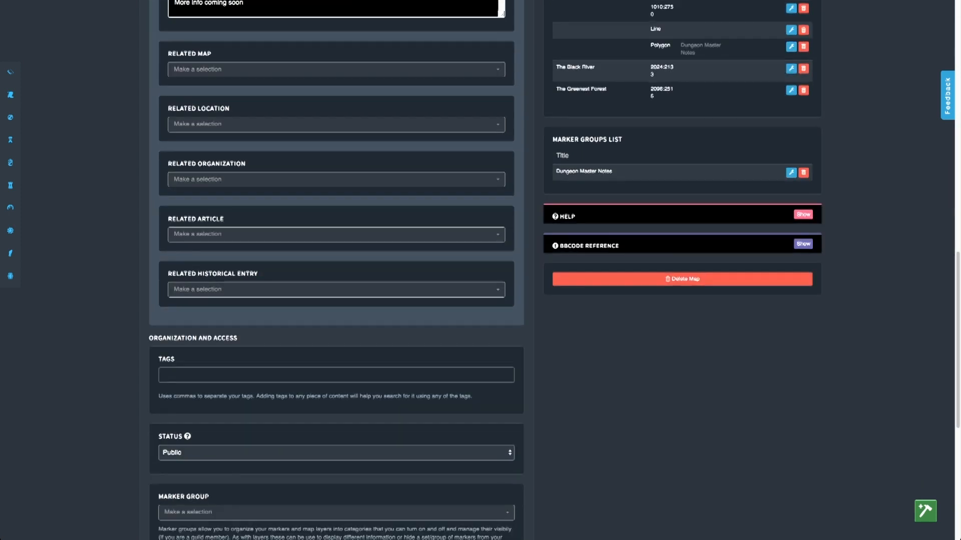
# Assign the marker to the Dungeon Master Notes marker group and create it
pyautogui.scroll(-3, 336, 270)
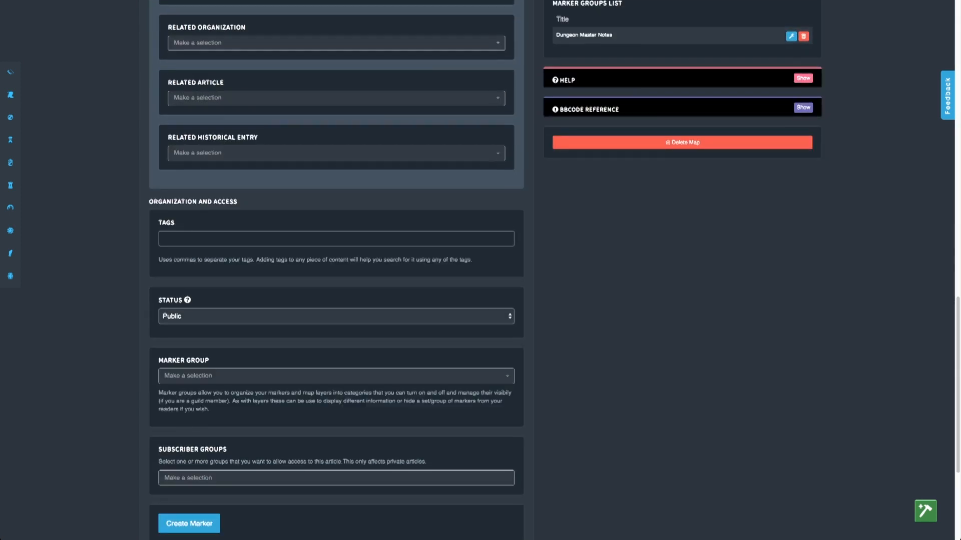
pyautogui.click(336, 376)
pyautogui.click(336, 407)
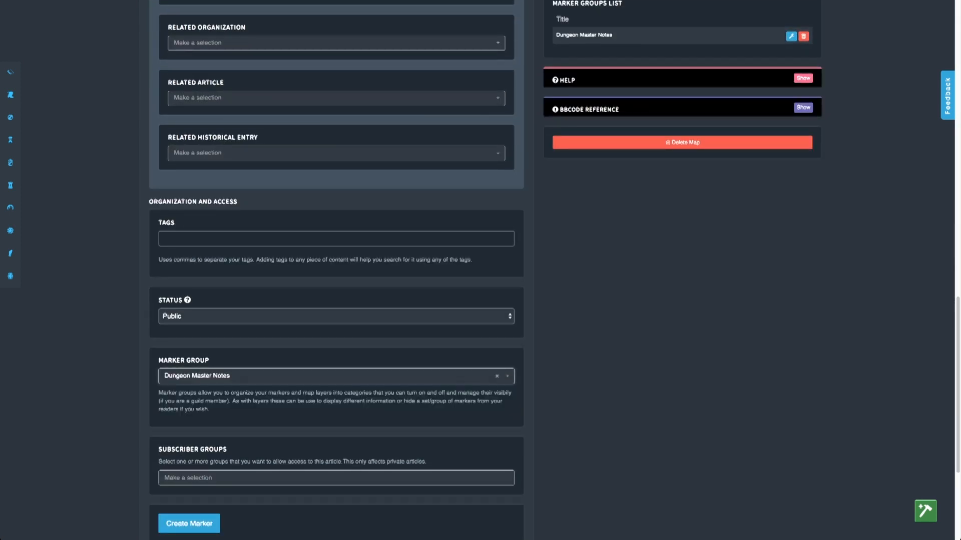
pyautogui.click(189, 523)
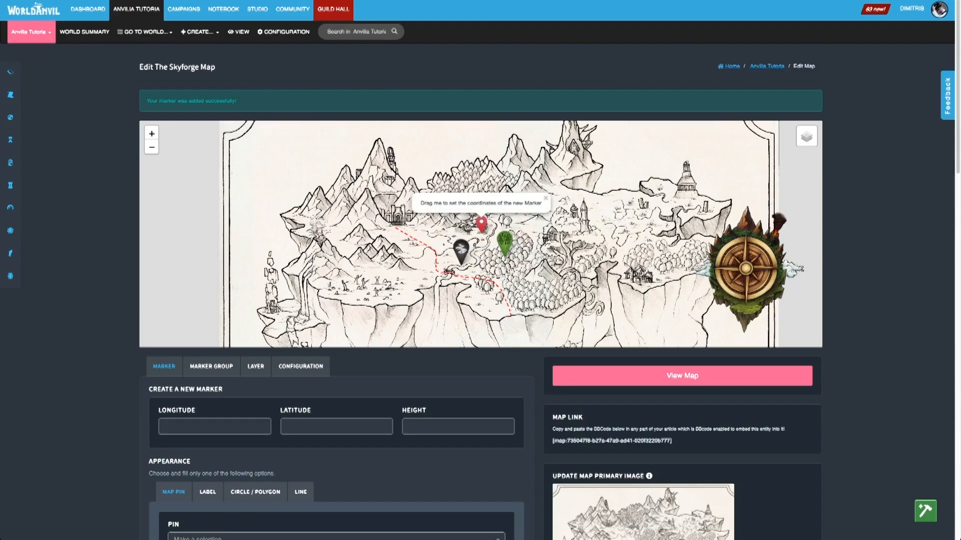
# Show the Dungeon Master Notes group on the map and check the red shield marker's popup
pyautogui.moveTo(806, 136)
pyautogui.click(751, 149)
pyautogui.scroll(2, 351, 293)
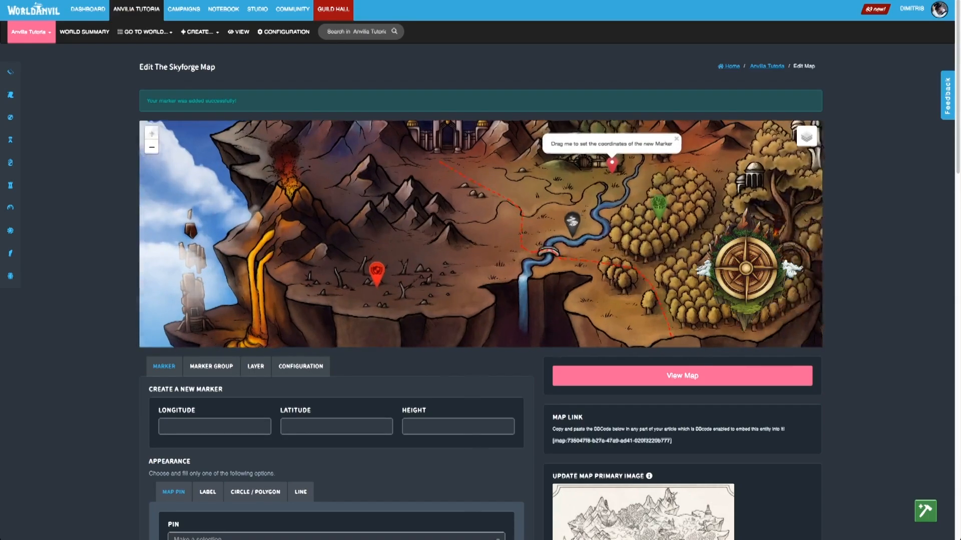
pyautogui.click(377, 273)
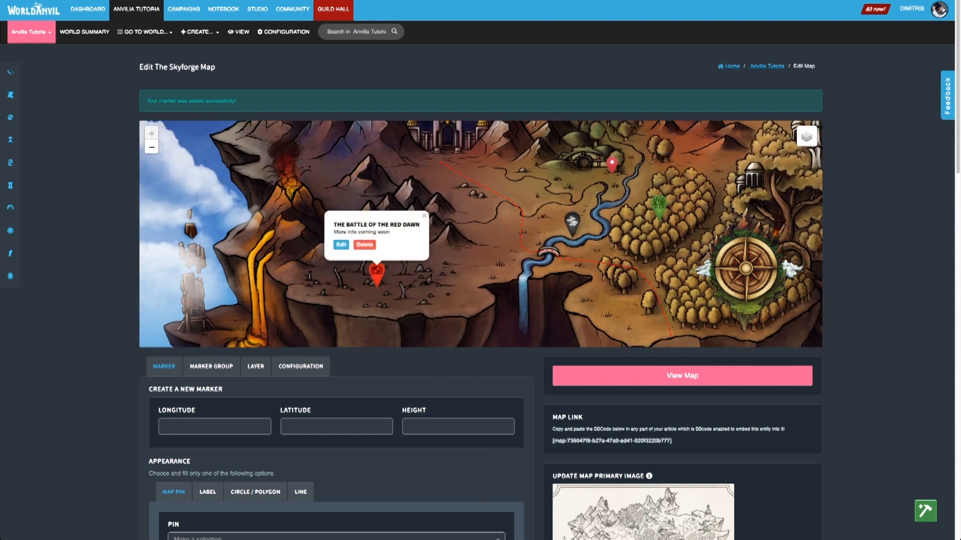
pyautogui.click(377, 273)
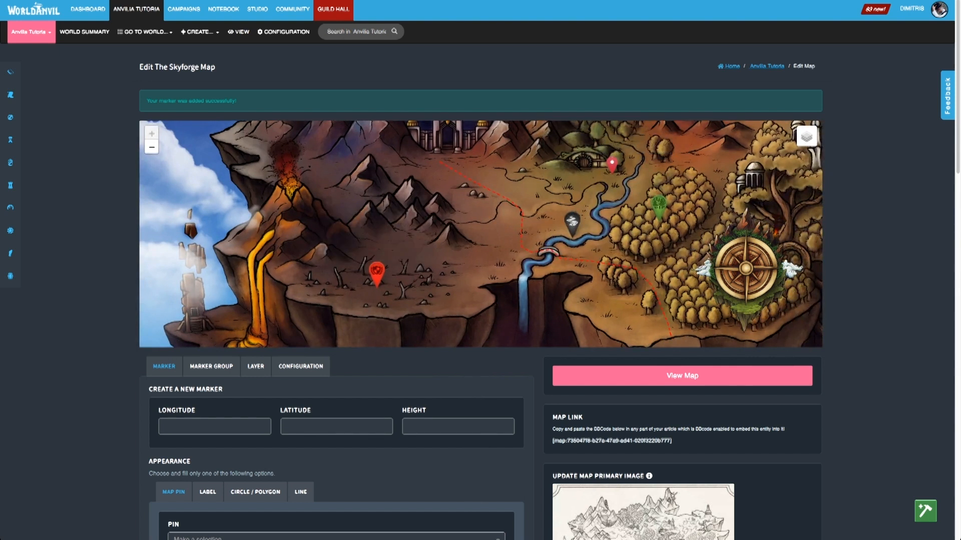